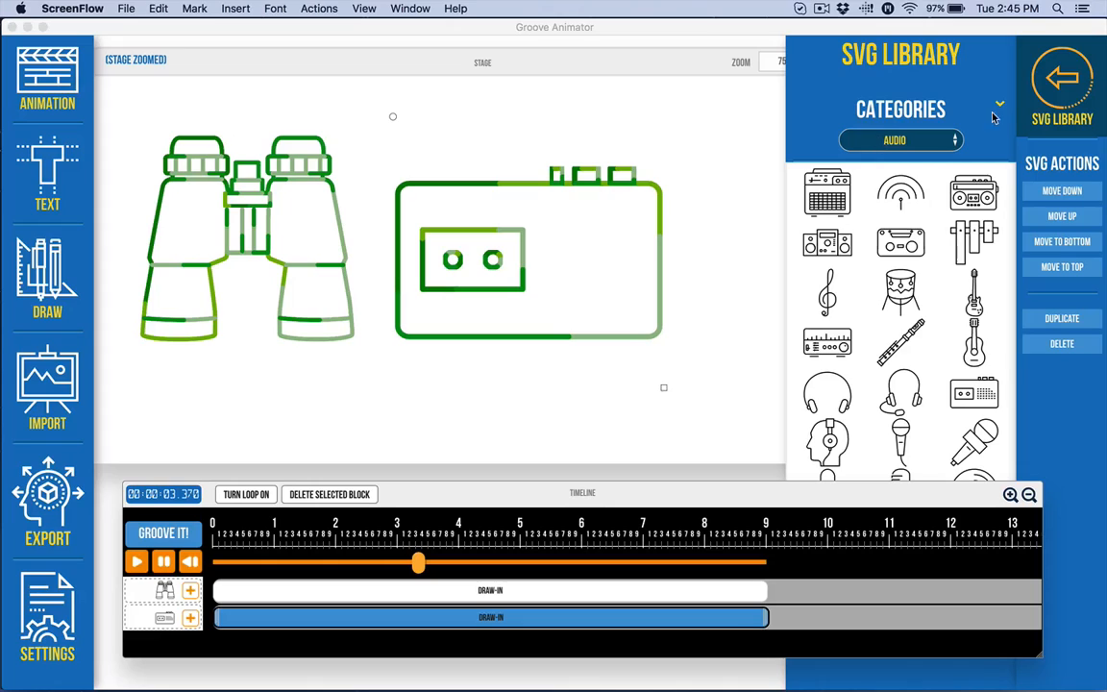
left_click(1006, 9)
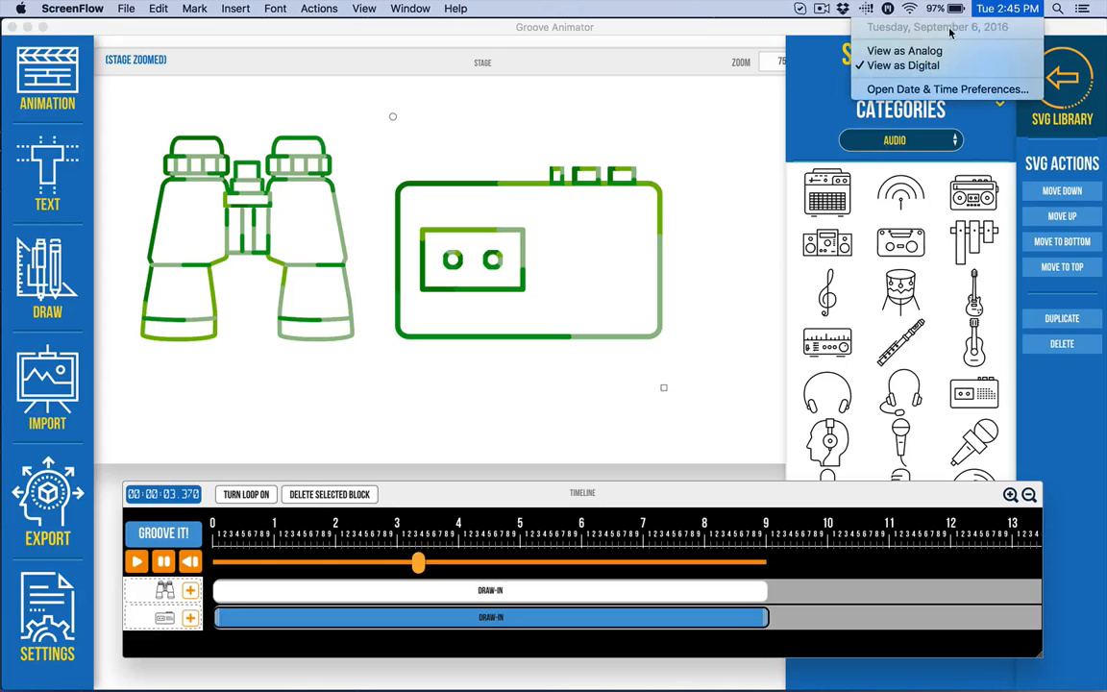
left_click(1074, 471)
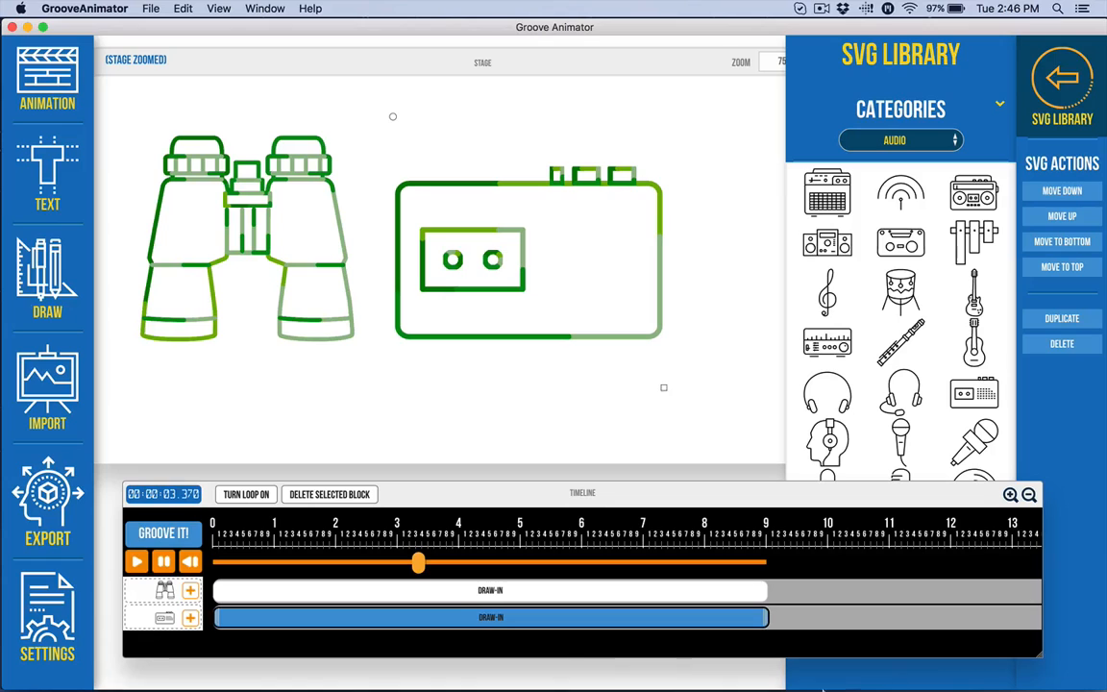
Scrub through the timeline to preview the draw-in animation of the binoculars and cassette player.
mouse_move(419, 564)
left_mouse_down()
mouse_move(528, 568)
mouse_move(388, 567)
left_mouse_up()
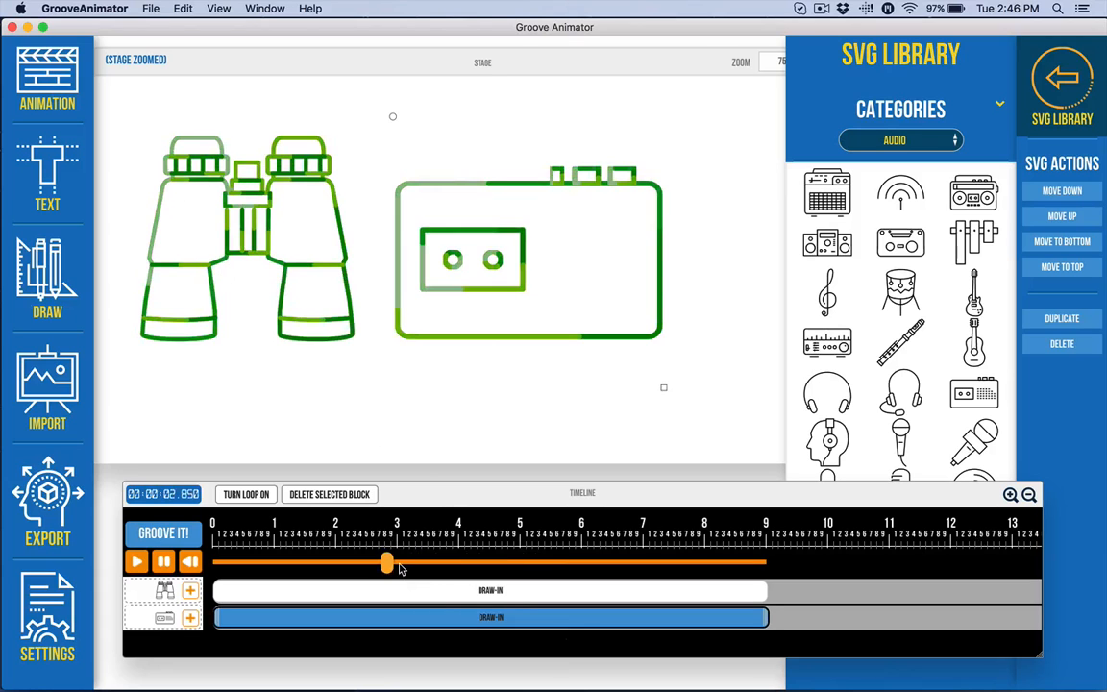
mouse_move(388, 567)
left_mouse_down()
mouse_move(436, 567)
mouse_move(287, 569)
mouse_move(462, 593)
mouse_move(213, 586)
mouse_move(569, 617)
left_mouse_up()
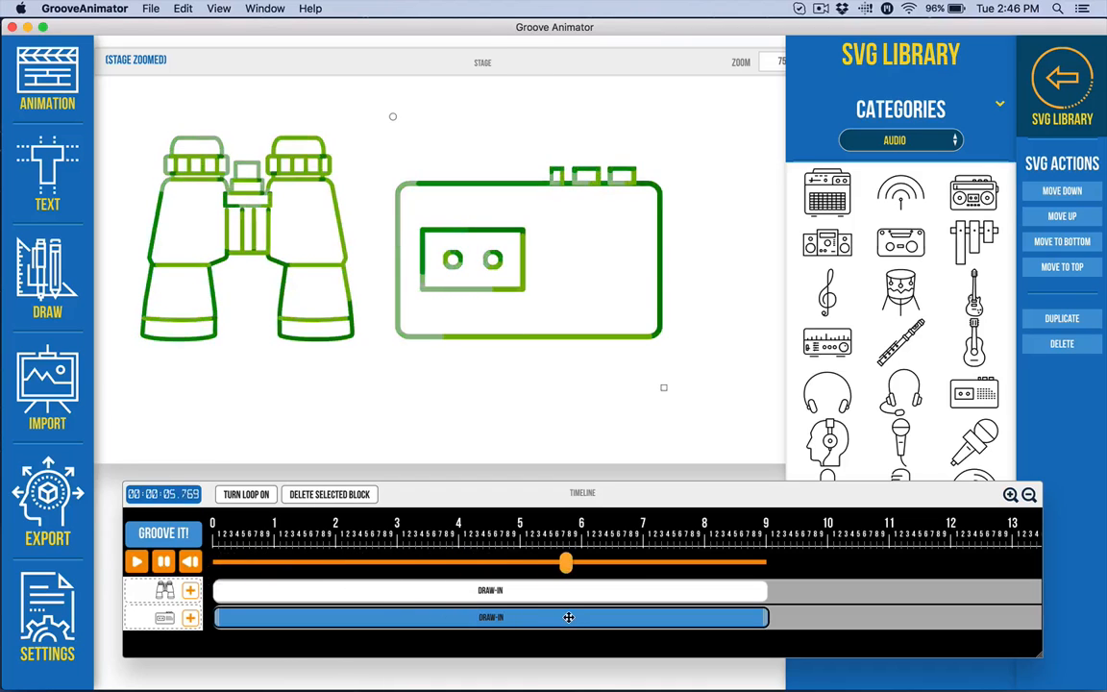
Add a second cassette player from the Audio category below the existing artwork for comparison, and delete it.
left_click(981, 401)
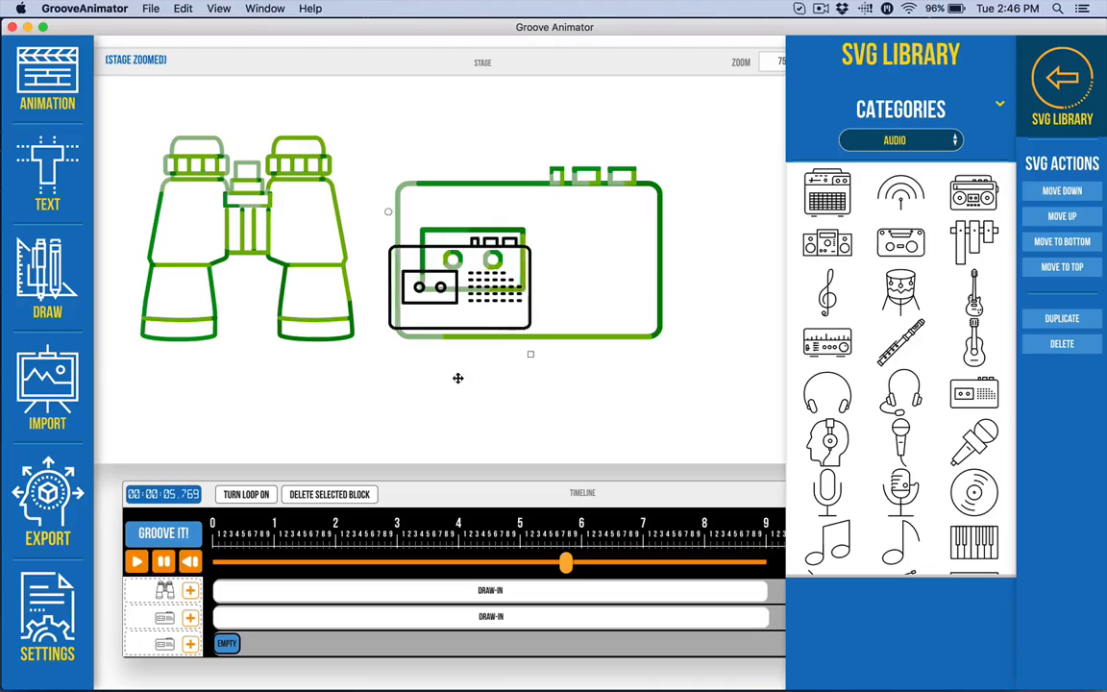
left_click_drag(457, 377, 348, 352)
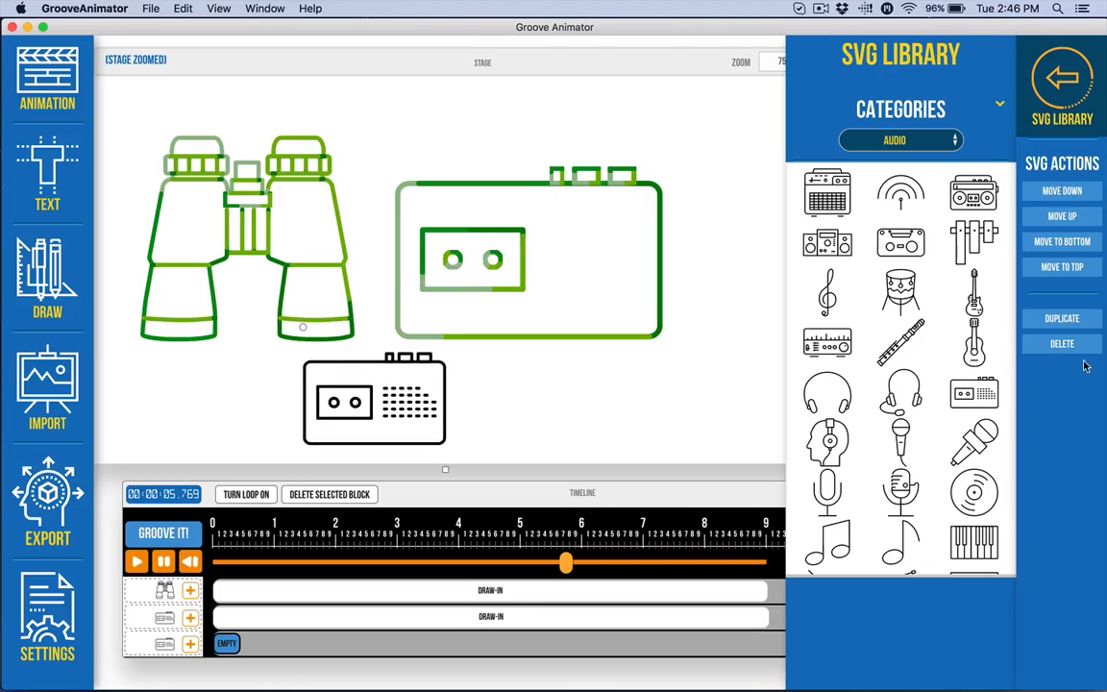
left_click(1059, 344)
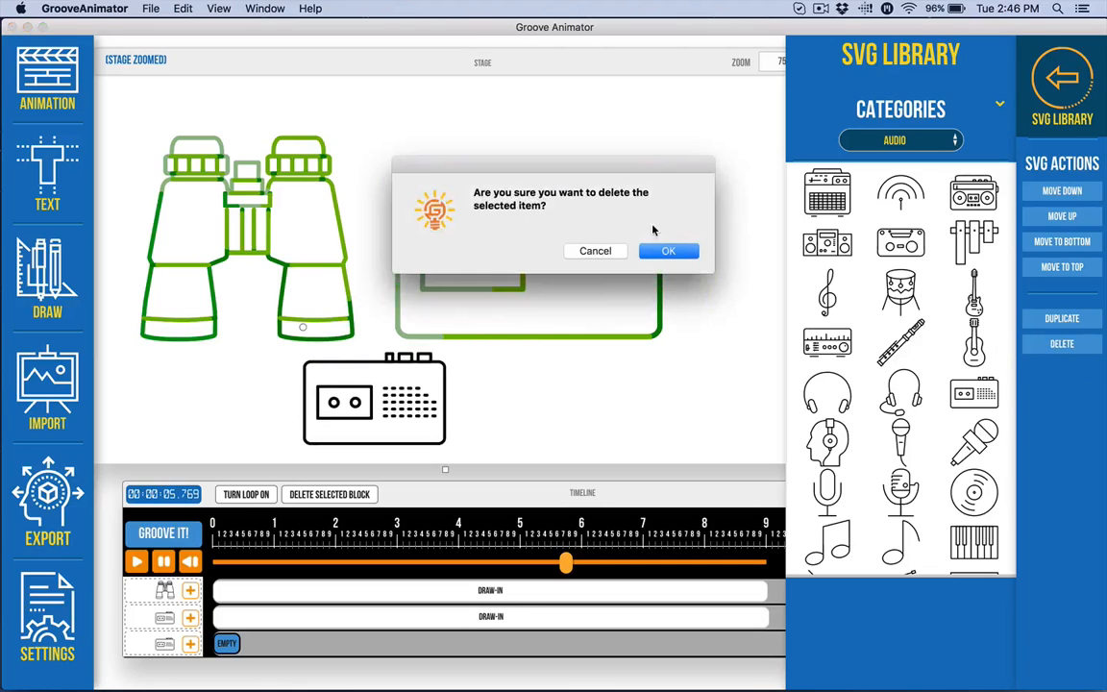
left_click(645, 250)
Set the draw-in animation of the large cassette player to Line by Line.
left_click(566, 250)
left_click(47, 75)
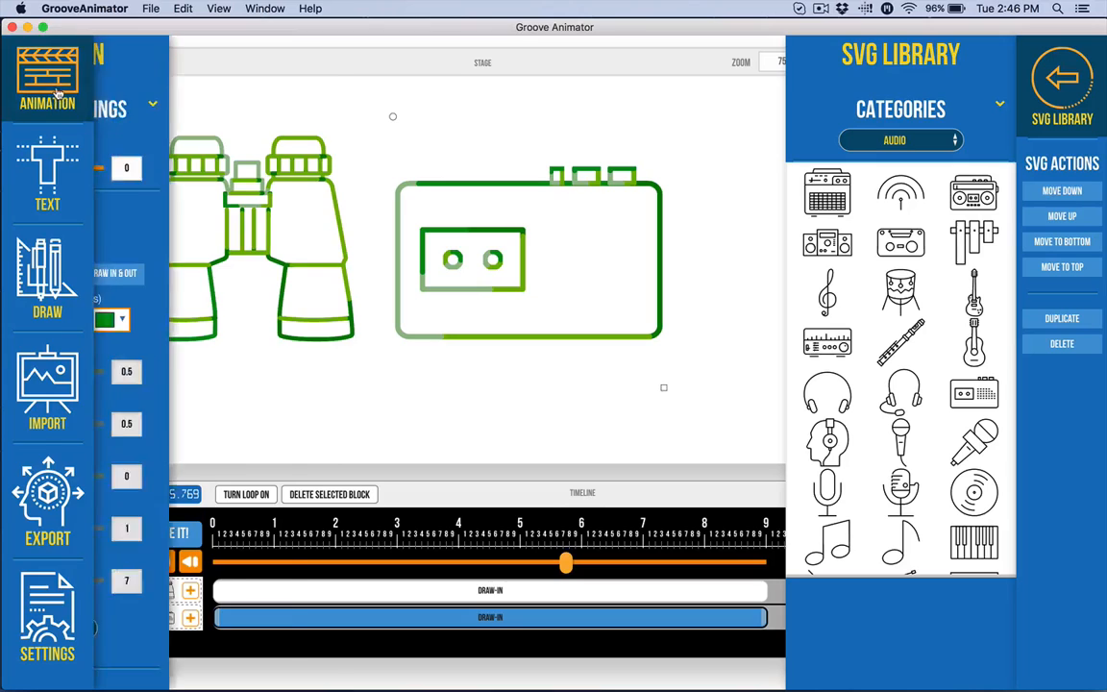
left_click(213, 275)
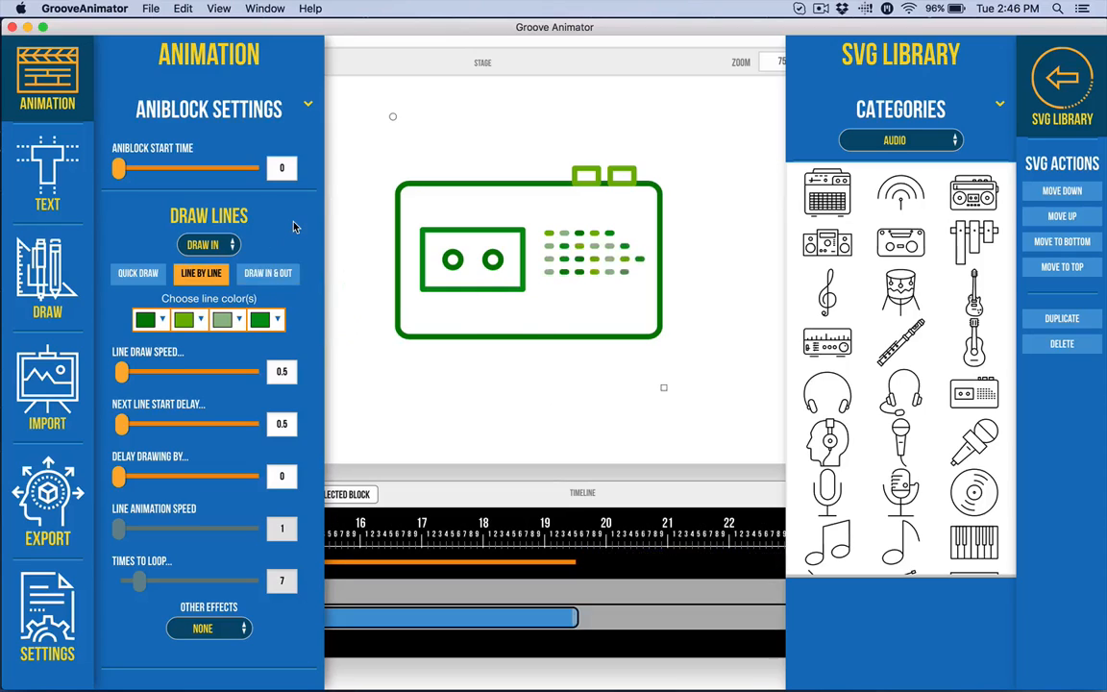
left_click(47, 81)
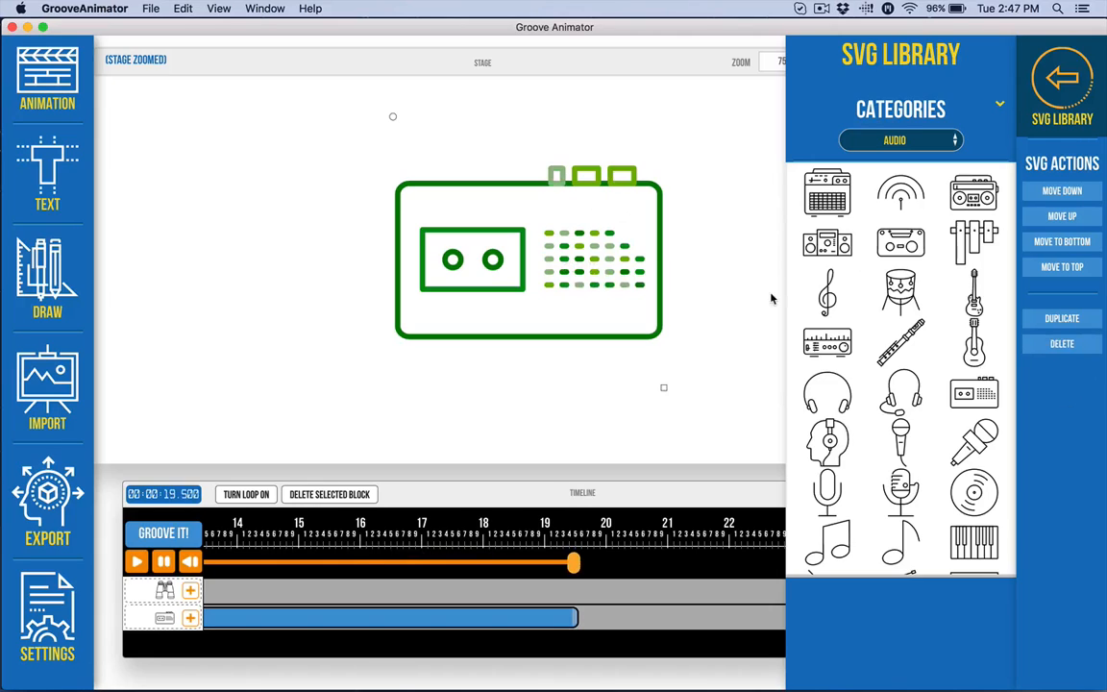
Scrub the timeline back to about 2.5 seconds to preview the cassette player's line-by-line drawing.
left_click(165, 561)
left_click_drag(567, 565, 89, 552)
scroll(303, 532, "left", 8)
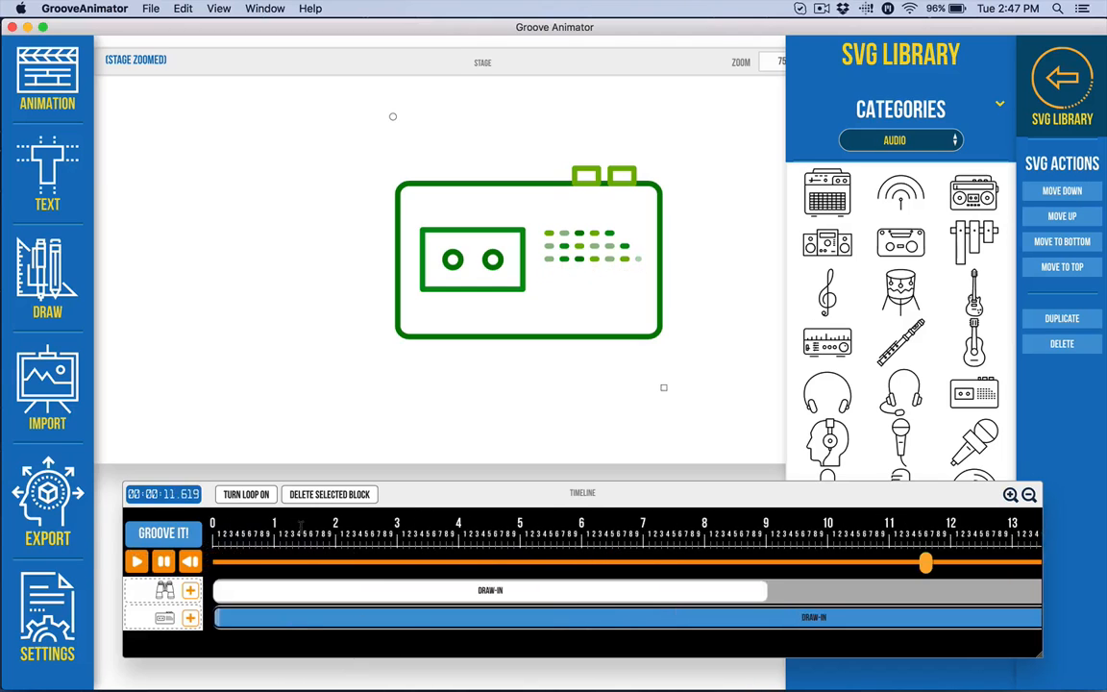
left_click_drag(458, 563, 363, 564)
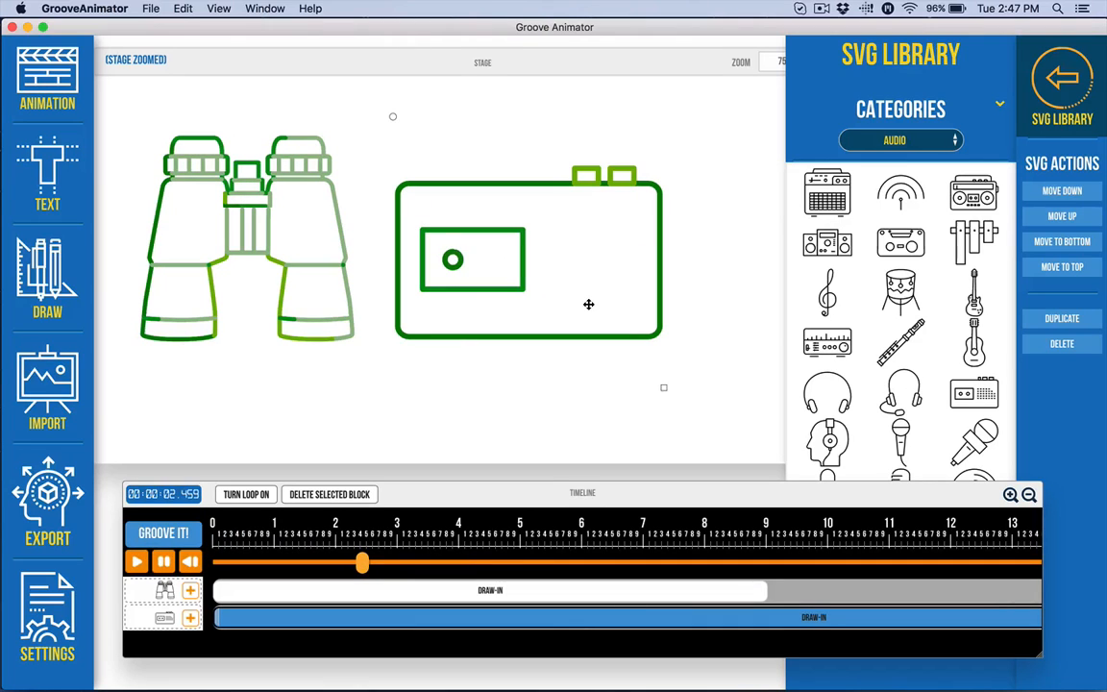
Switch to Illustrator and bring up the open Barbell.svg document.
left_click(459, 674)
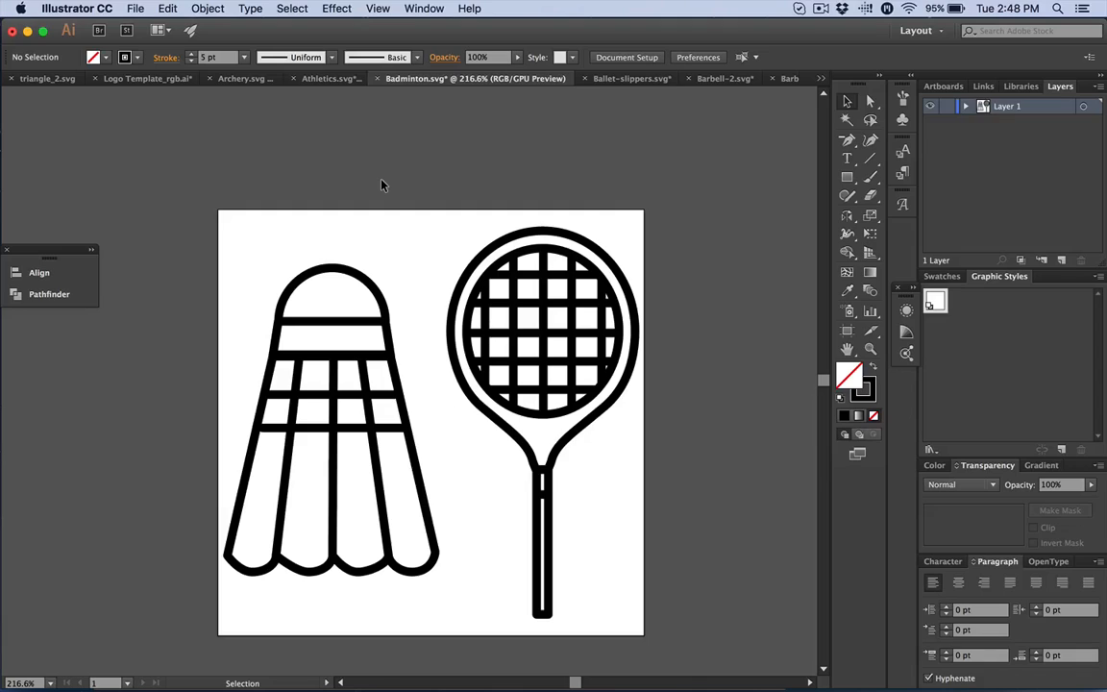
left_click(820, 79)
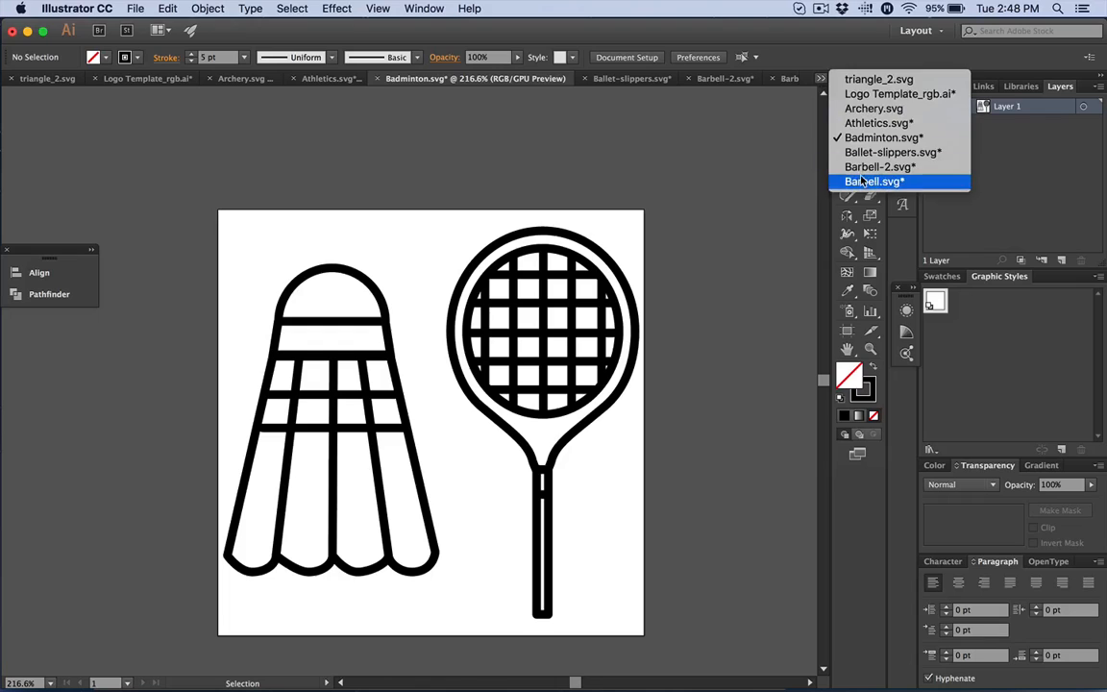
left_click(874, 180)
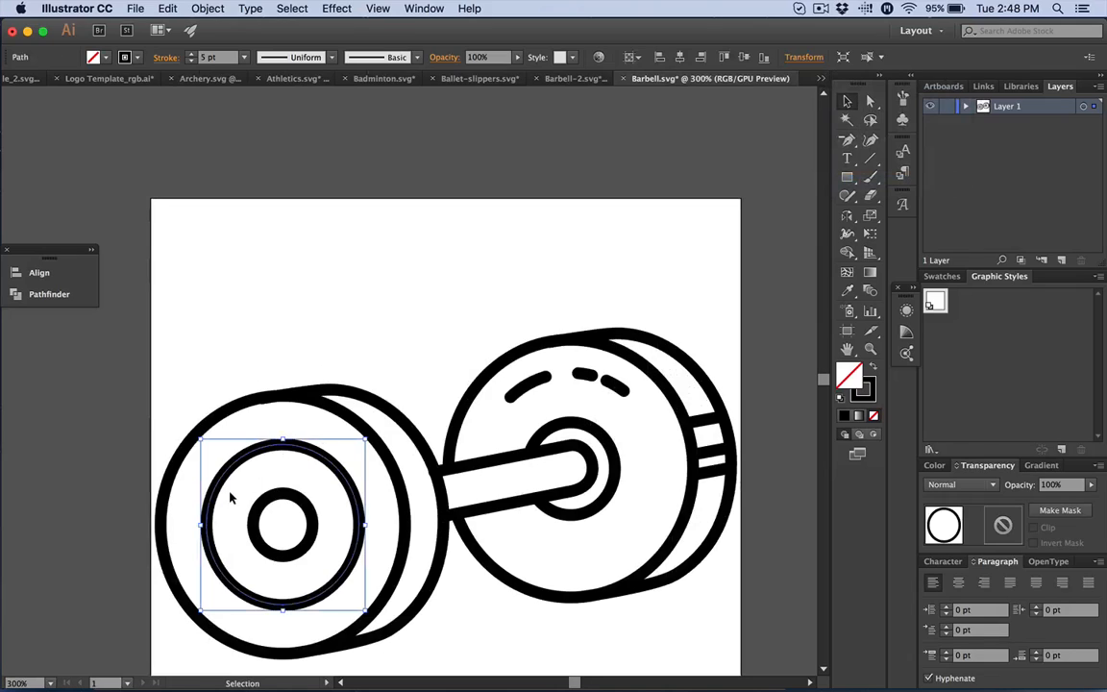
Try a 6 pt stroke on the middle ring of the front weight, and restore it to 5 pt.
left_click(244, 57)
left_click(265, 211)
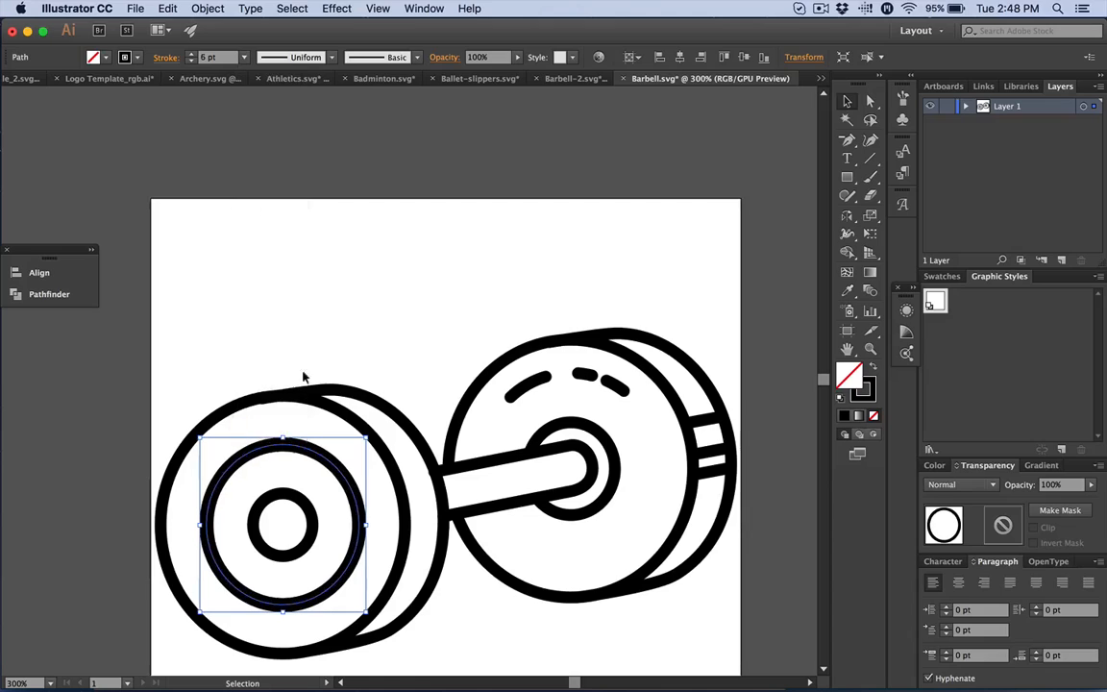
left_click(243, 57)
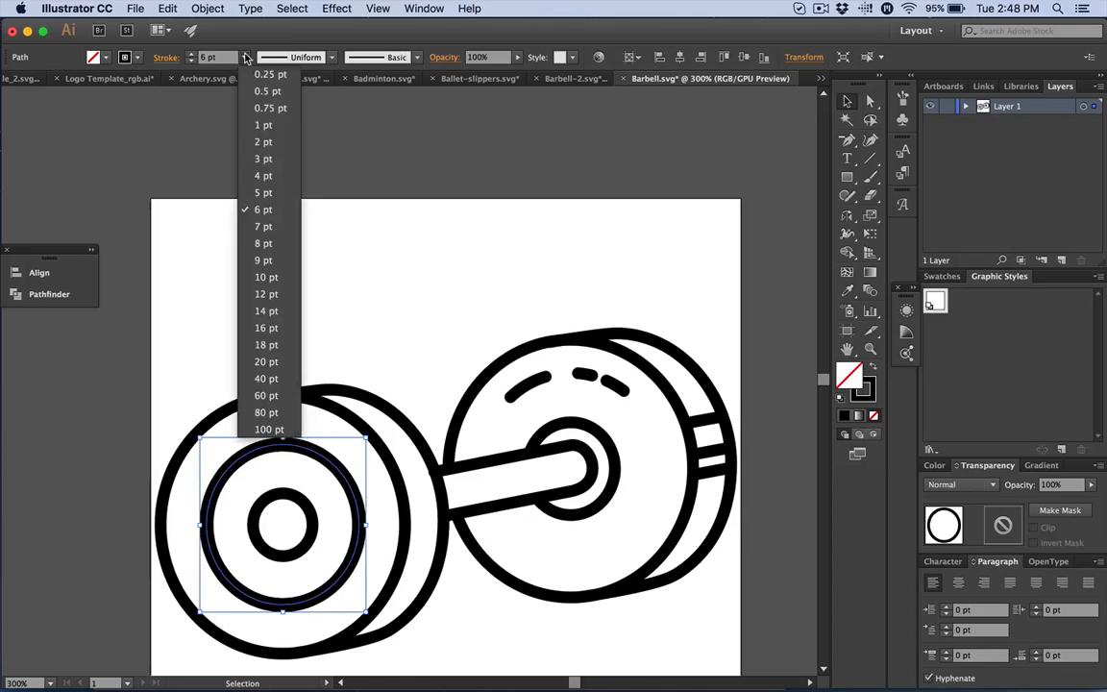
left_click(261, 193)
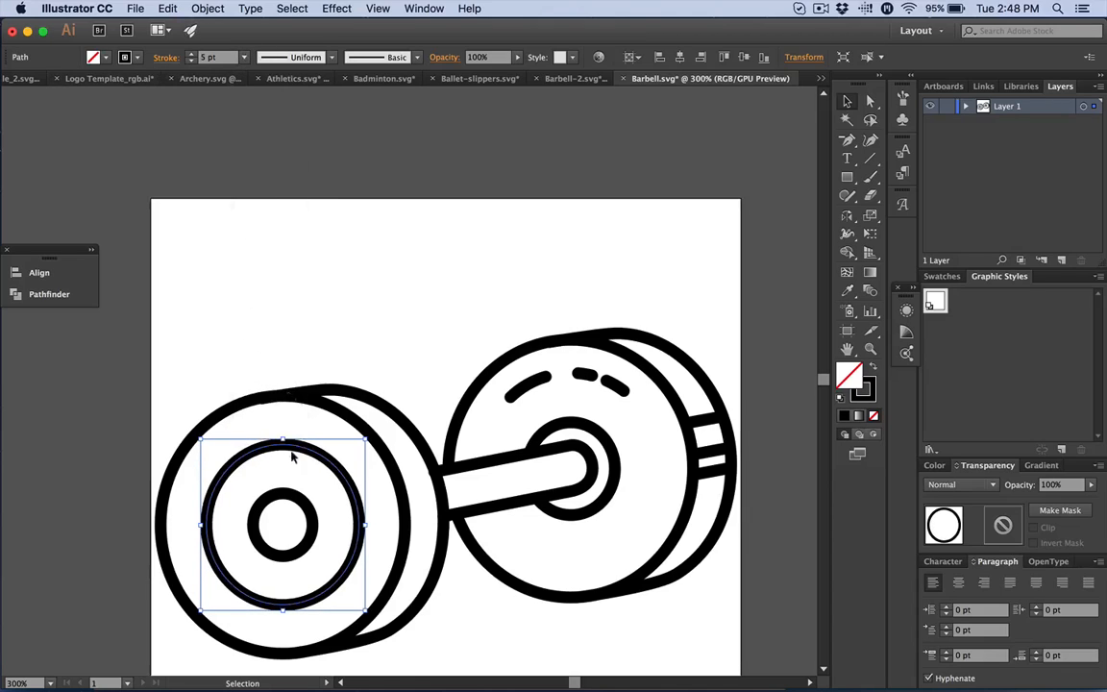
Outline the stroke of the front weight's middle ring, inspect its anchor points with Direct Selection, and undo the outlining.
left_click(157, 57)
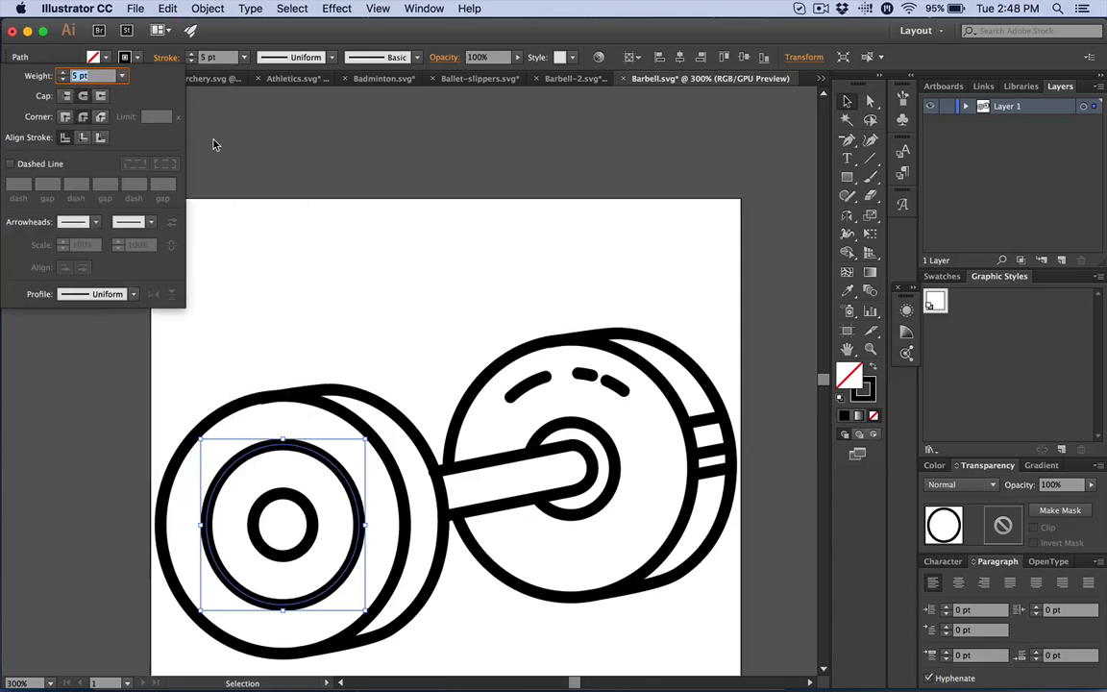
left_click(207, 8)
mouse_move(254, 478)
mouse_move(321, 298)
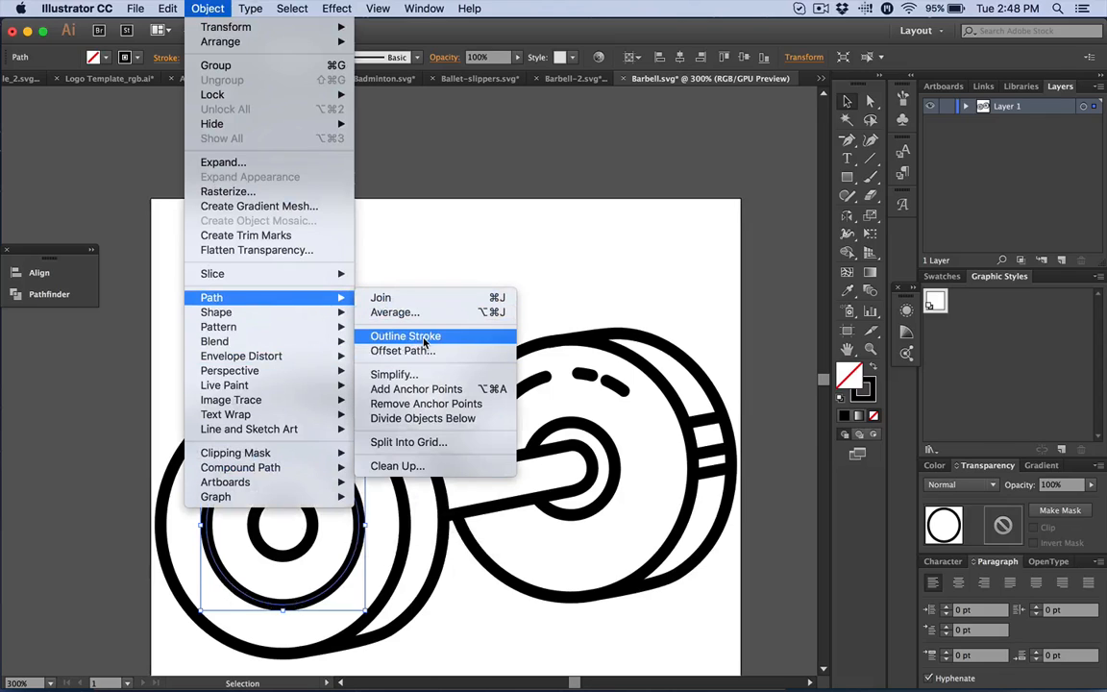
left_click(426, 338)
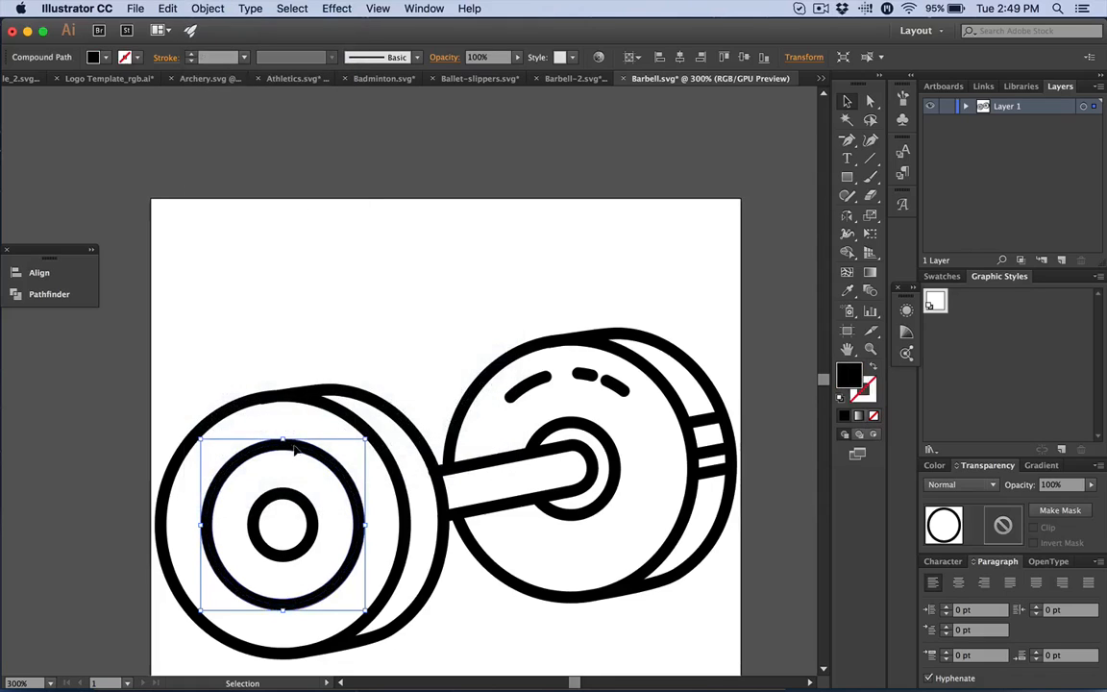
key("a")
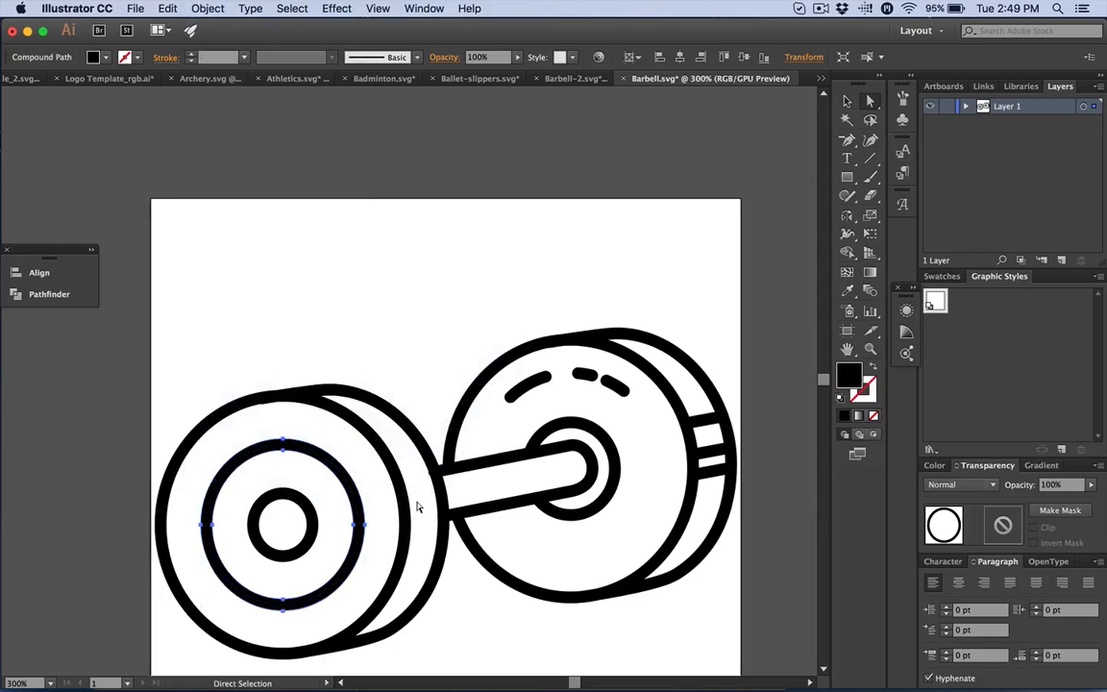
left_click(316, 448)
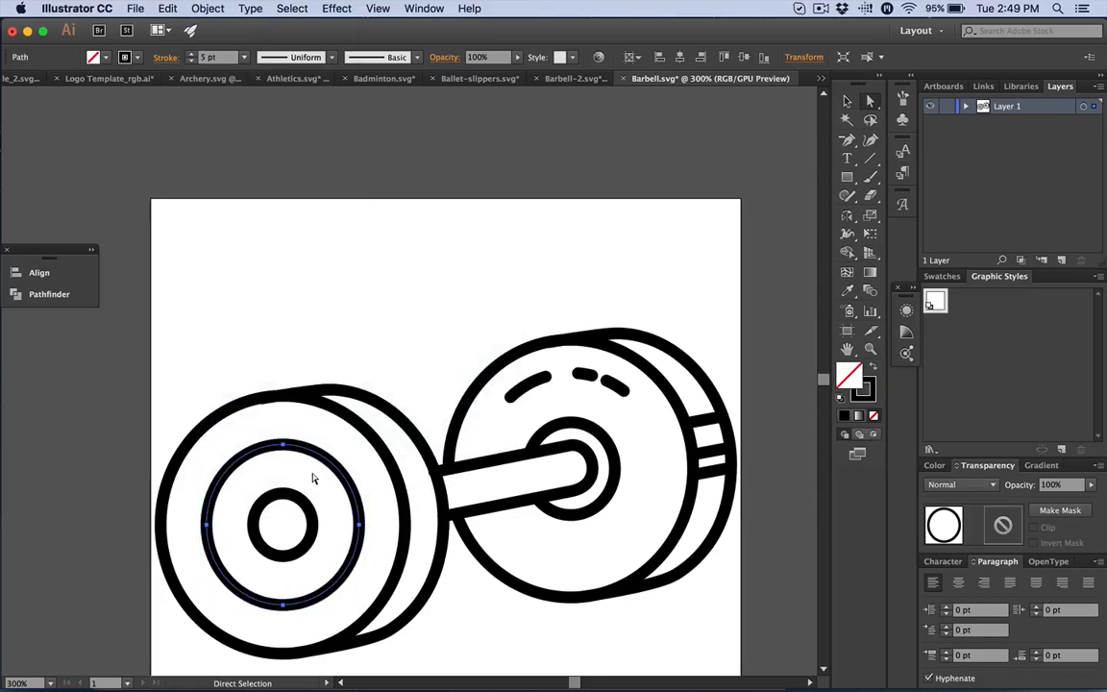
left_click(849, 103)
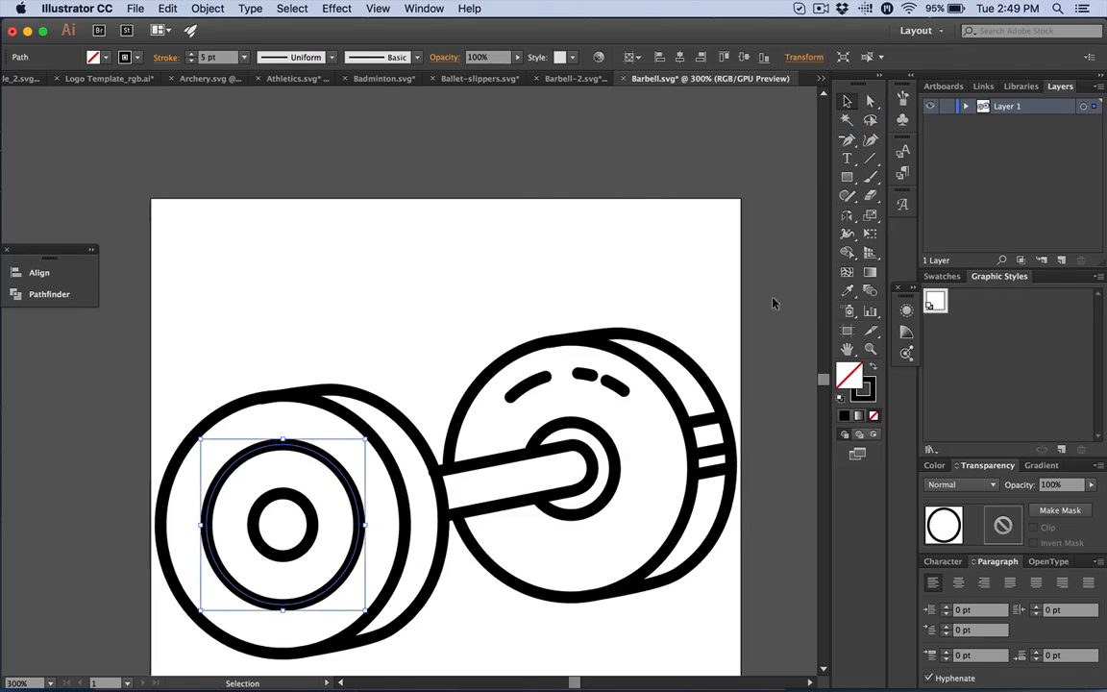
Save the dumbbell drawing, and save it again as Barbell.svg in SVG format in the Sports folder, replacing the existing file.
left_click(329, 409)
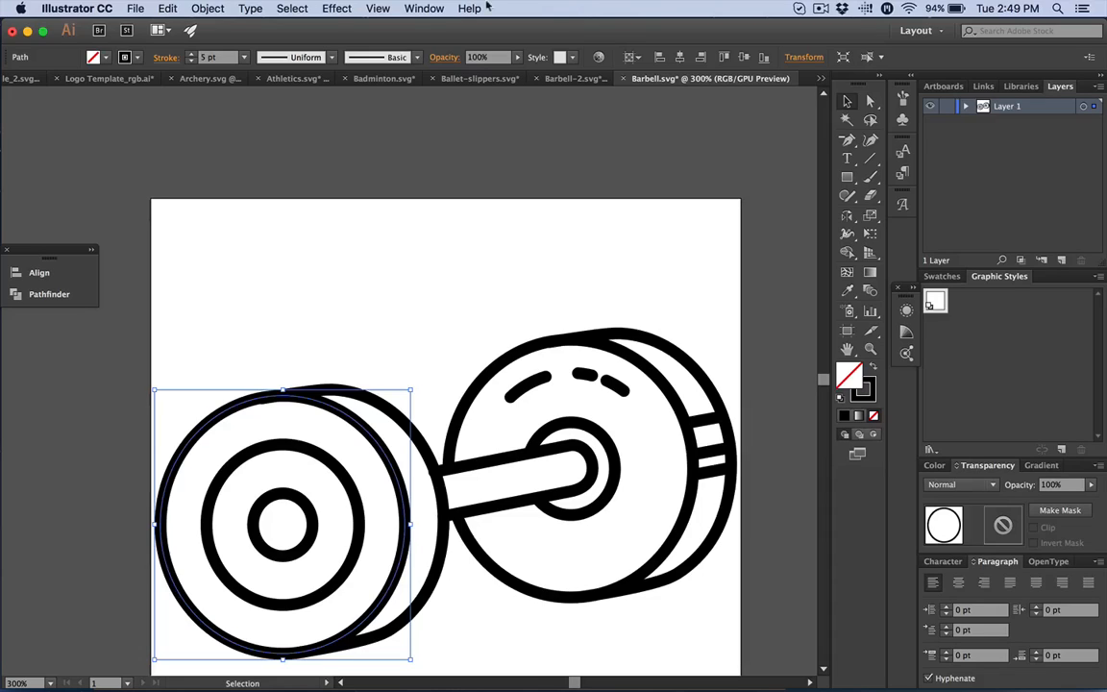
key("super+s")
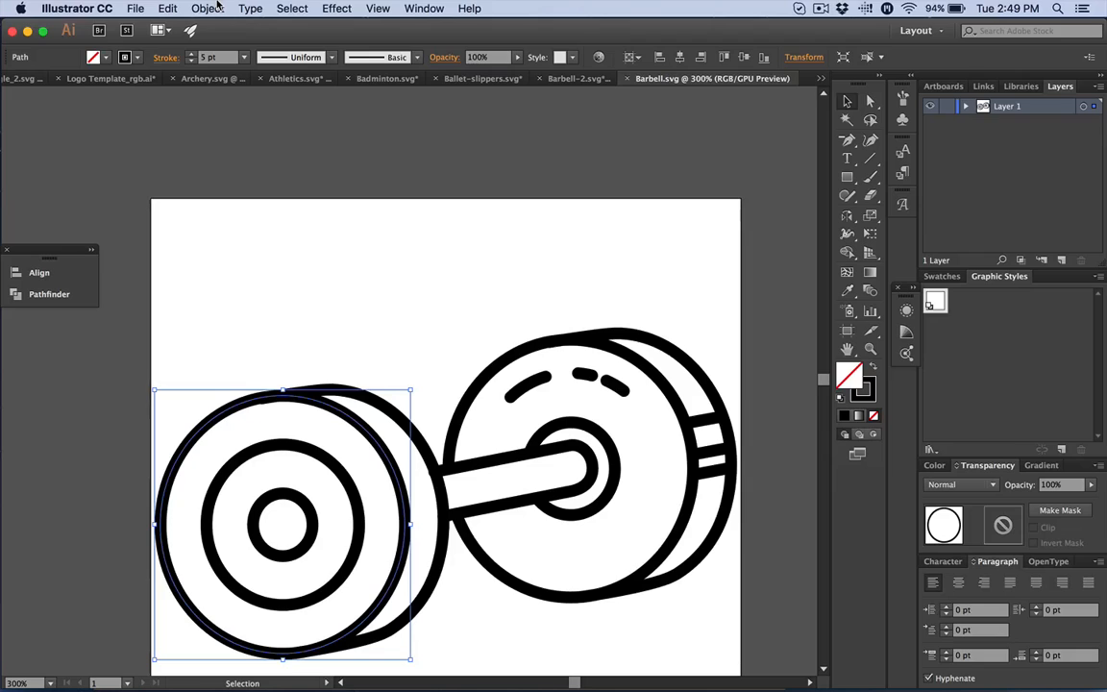
key("super+shift+s")
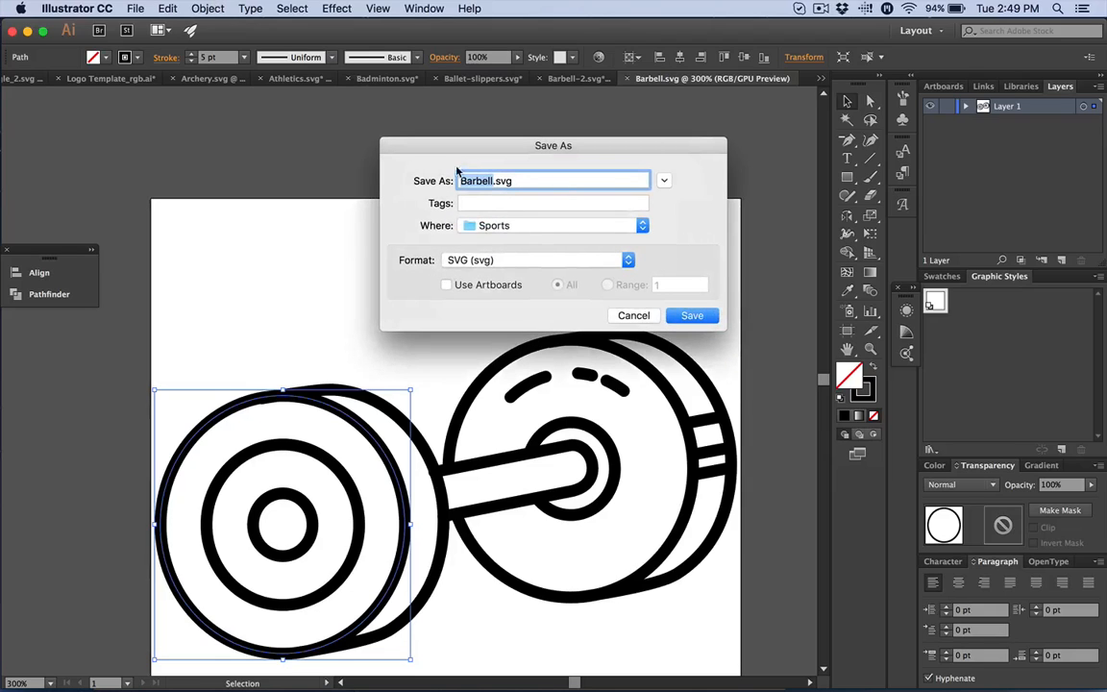
left_click(694, 317)
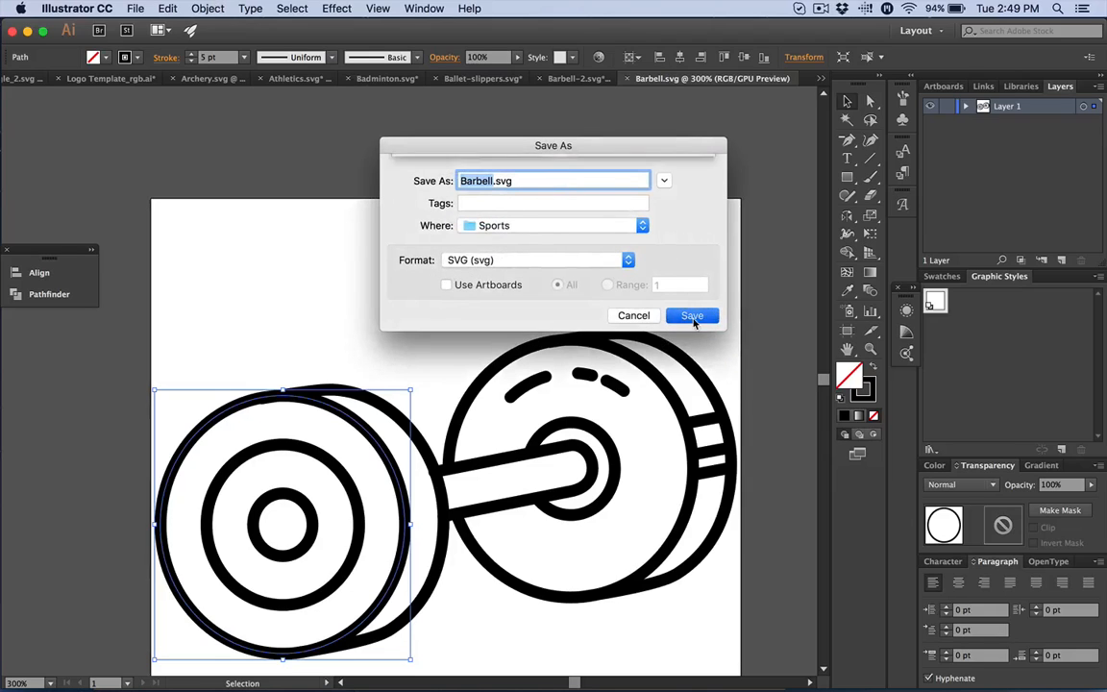
left_click(684, 248)
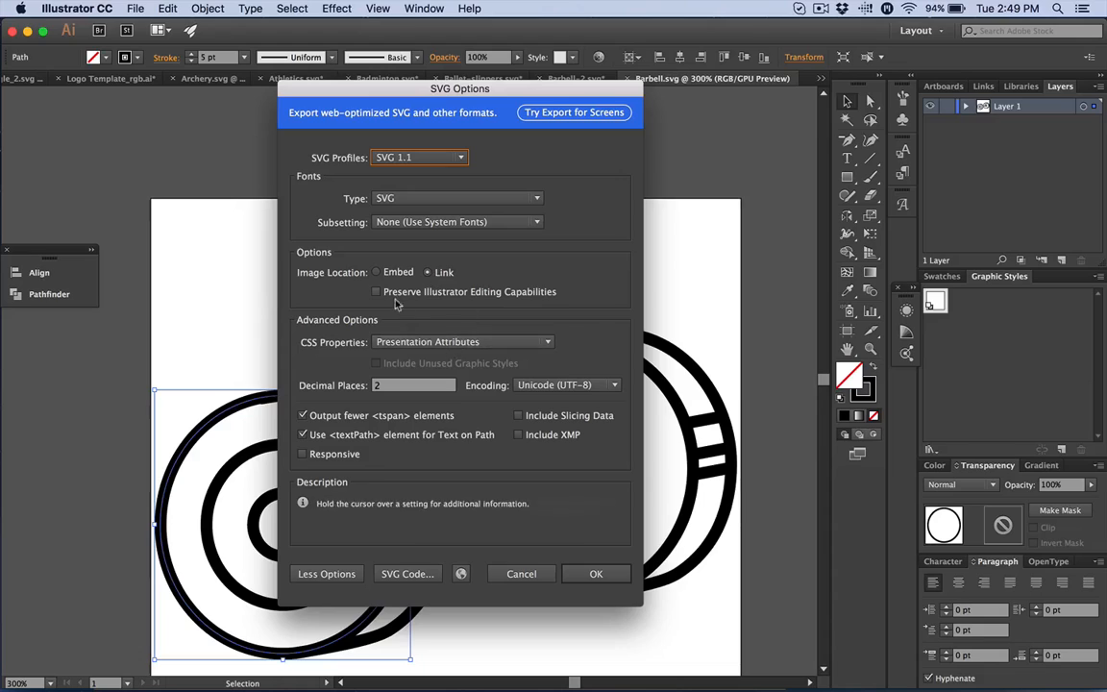
Choose Presentation Attributes for the CSS properties and Unicode (UTF-8) as the encoding in the SVG export options.
left_click(471, 344)
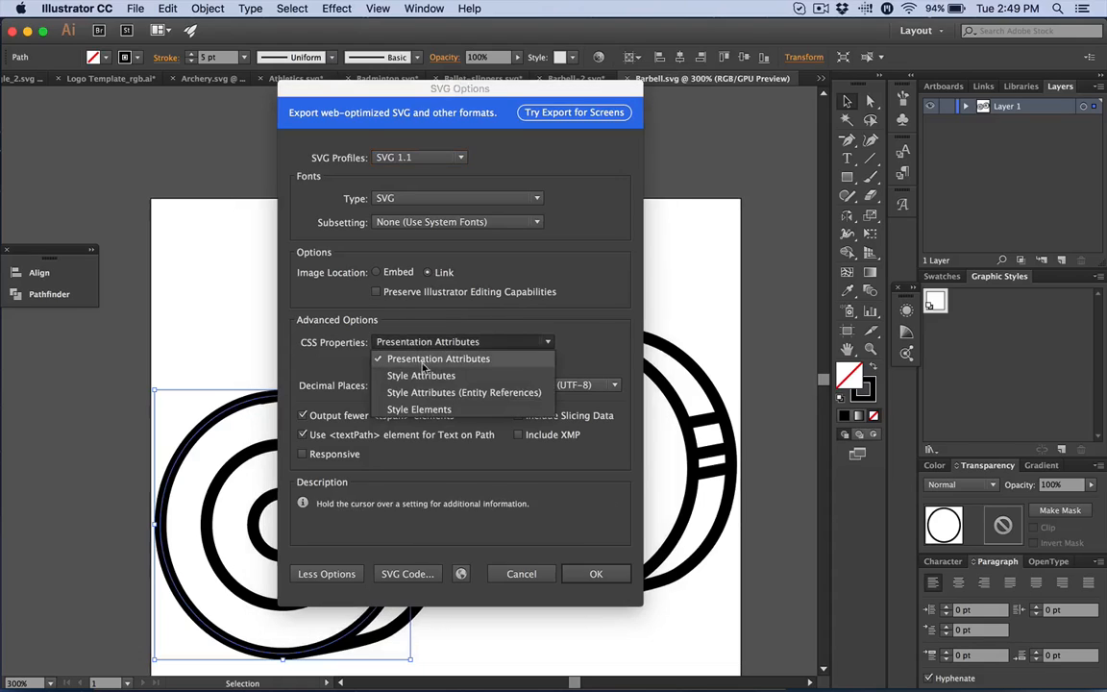
left_click(423, 360)
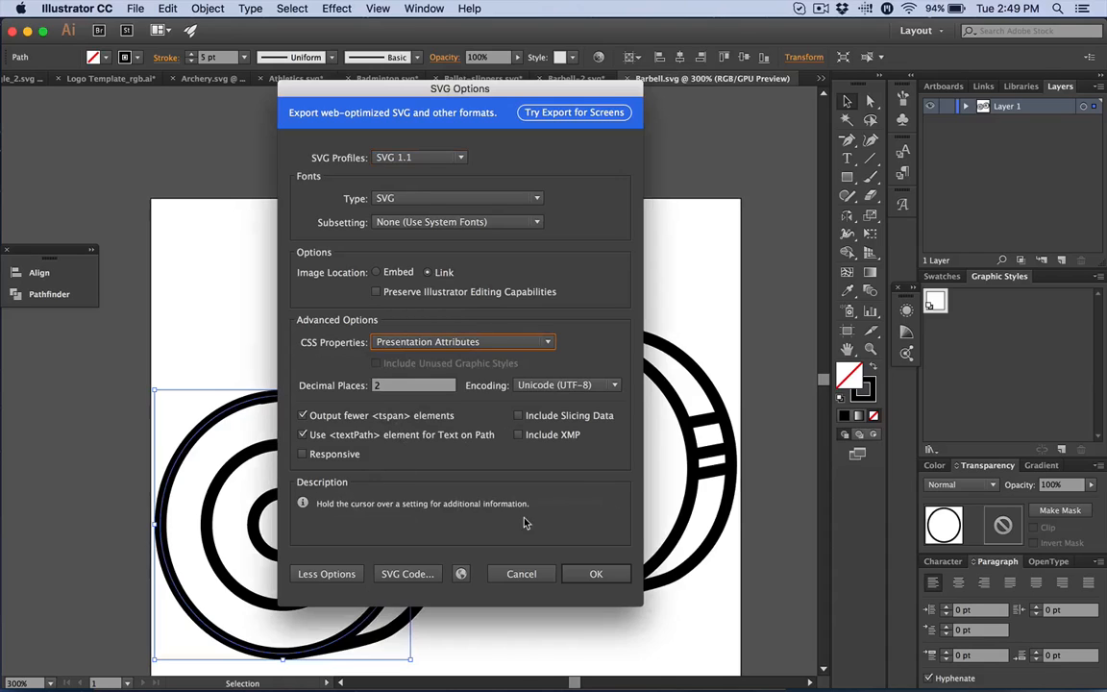
left_click(442, 342)
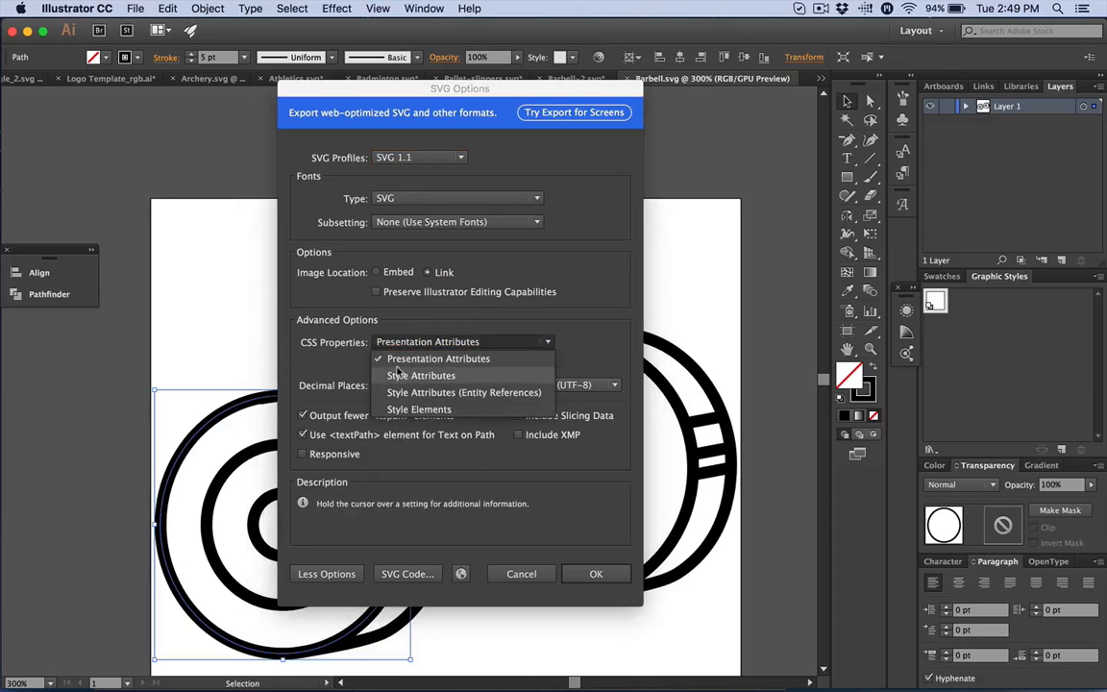
left_click(404, 362)
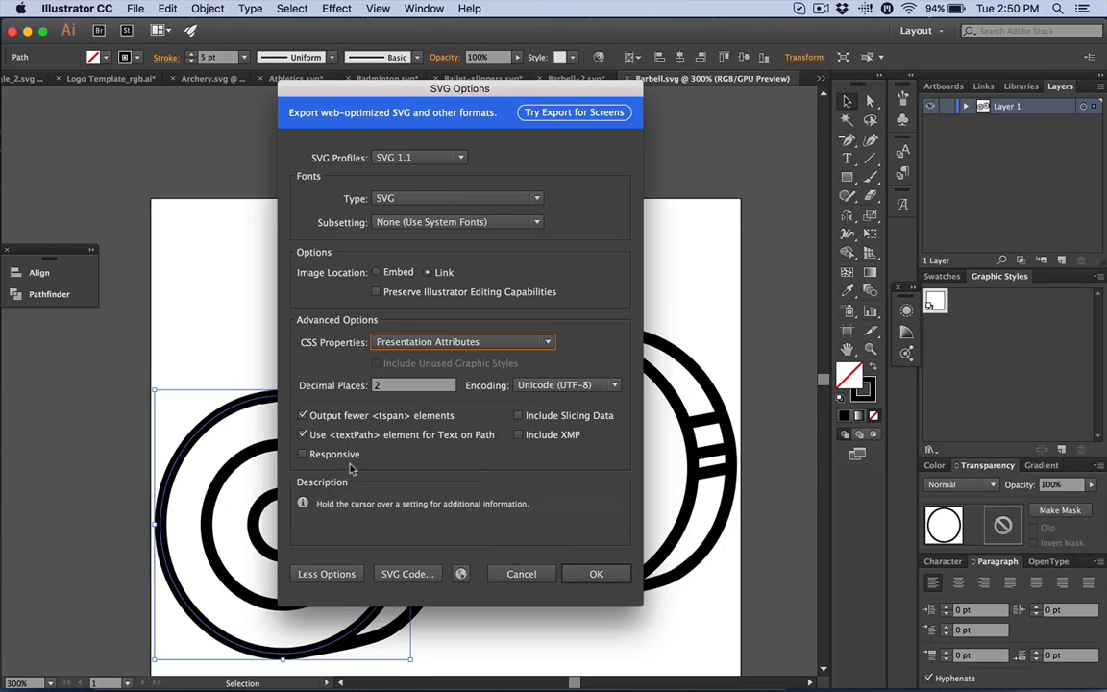
left_click(564, 384)
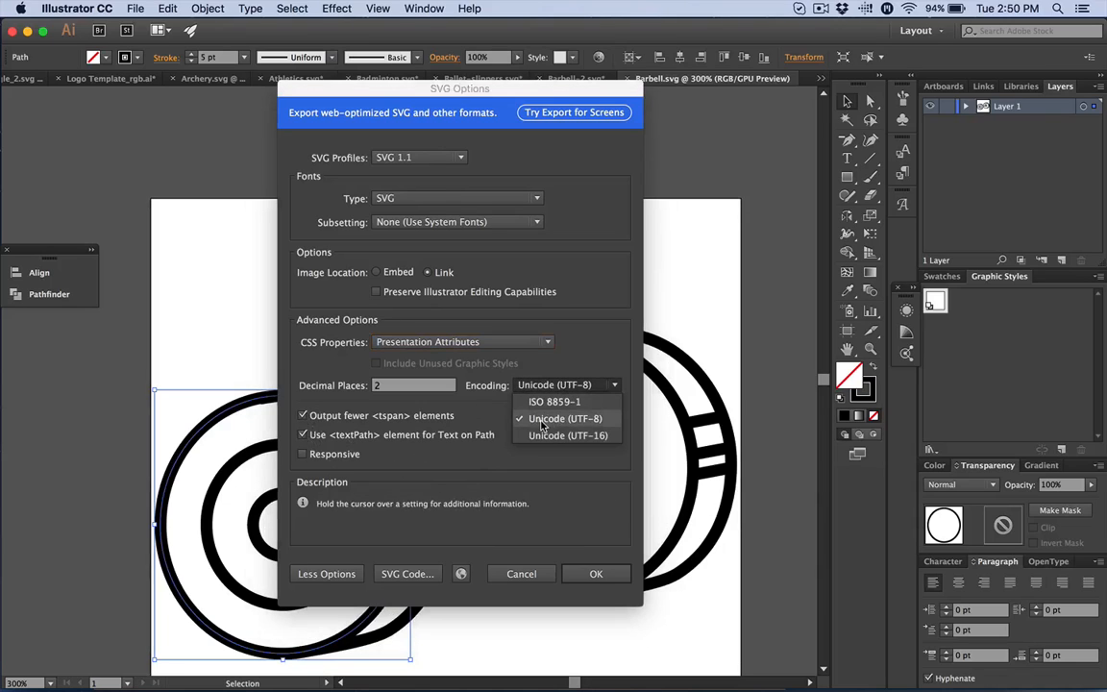
left_click(544, 421)
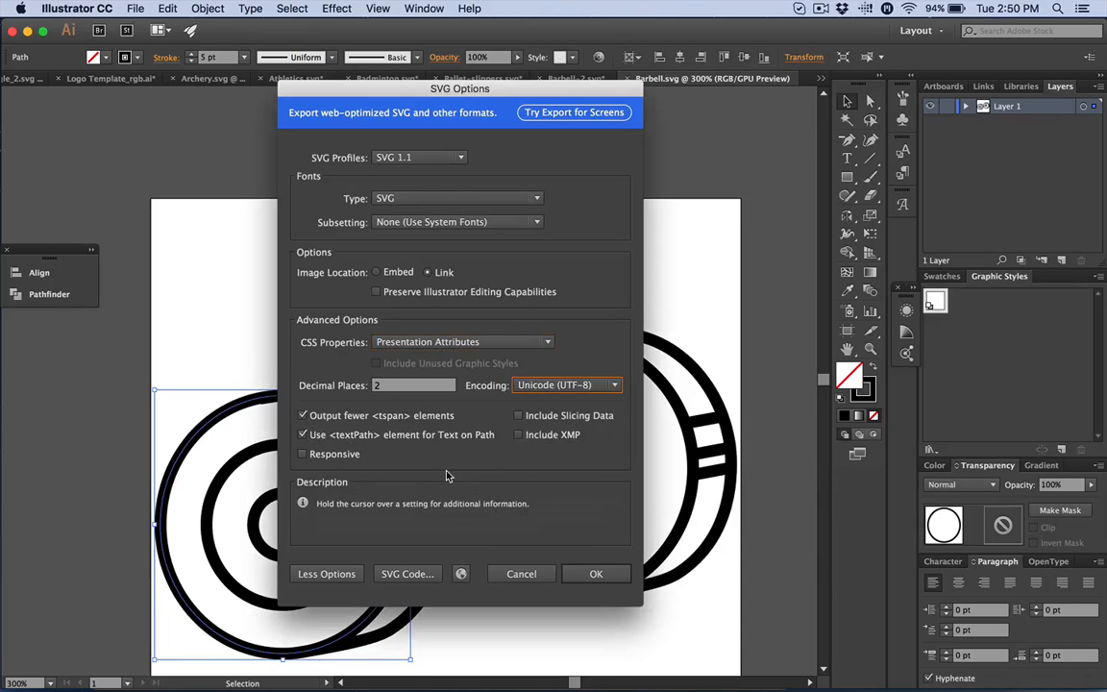
Preview the SVG code in an enlarged text window, examine the first path's stroke attributes and path data, and close the preview.
left_click(423, 574)
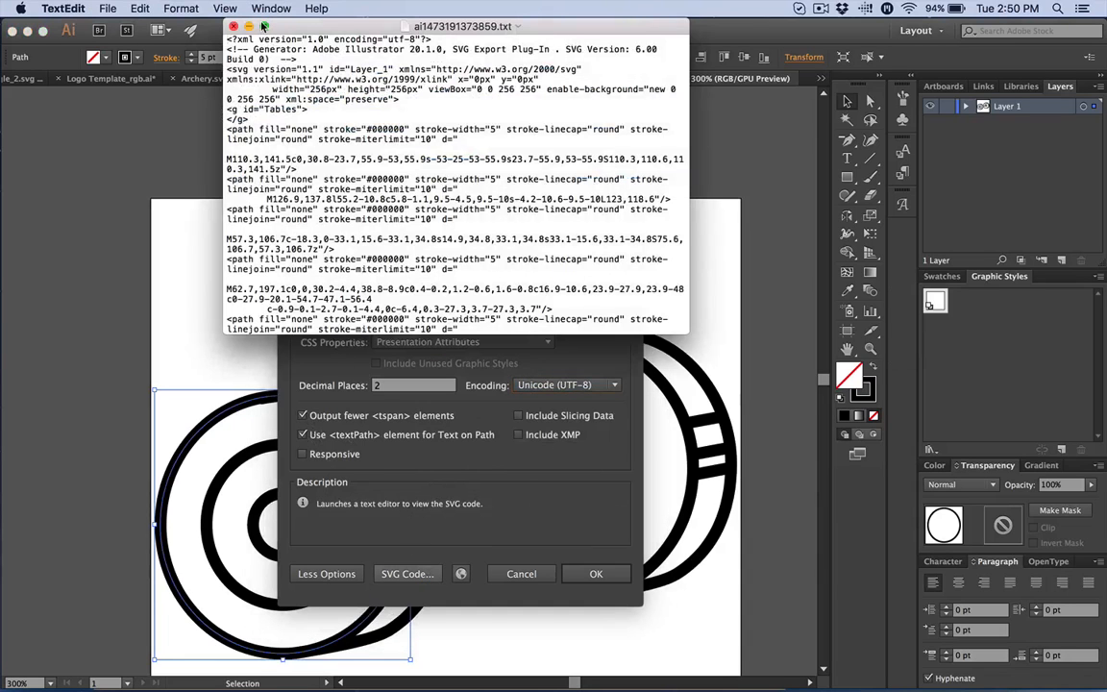
left_click_drag(271, 26, 62, 35)
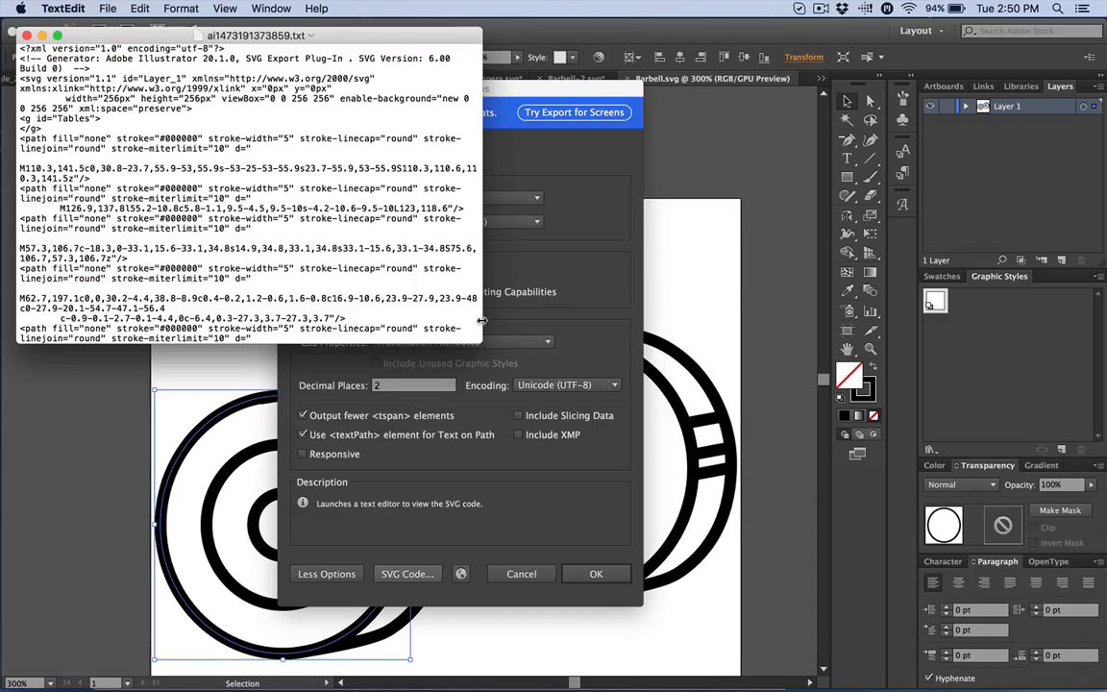
left_click_drag(481, 321, 1103, 482)
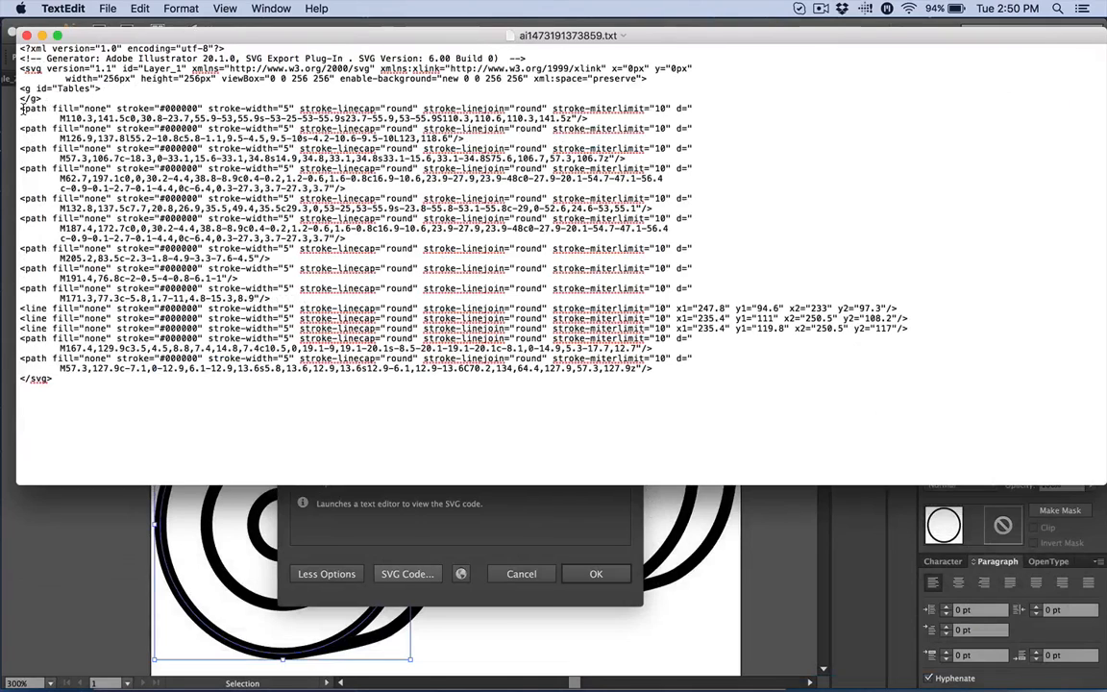
left_click_drag(23, 108, 293, 107)
left_click(124, 108)
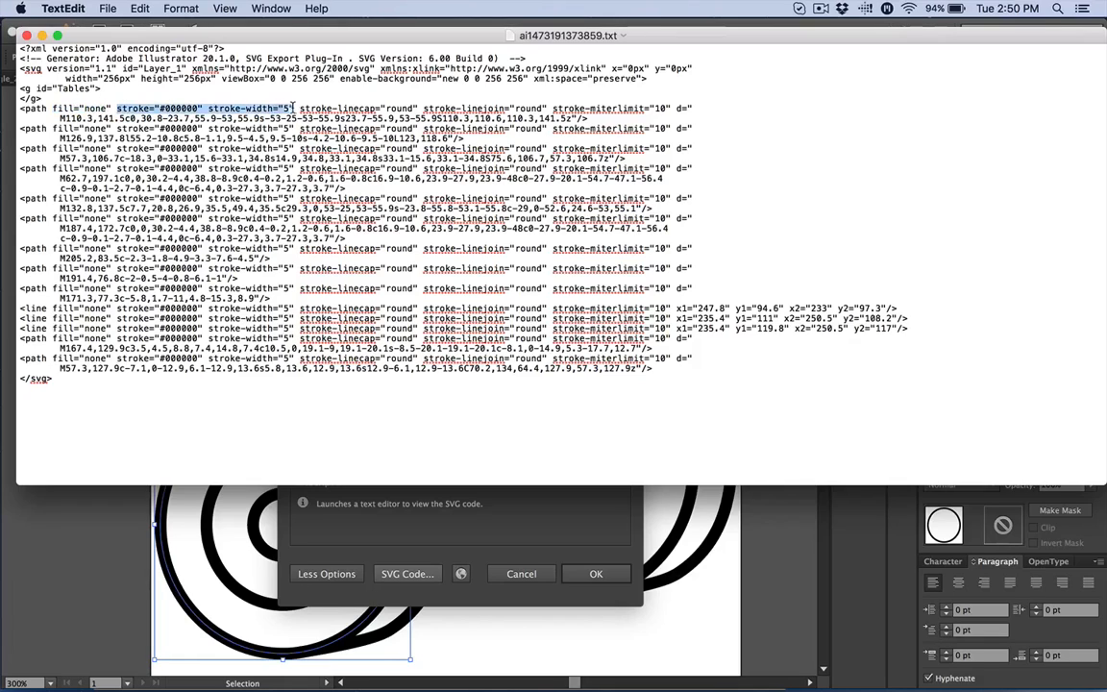
left_click(404, 117)
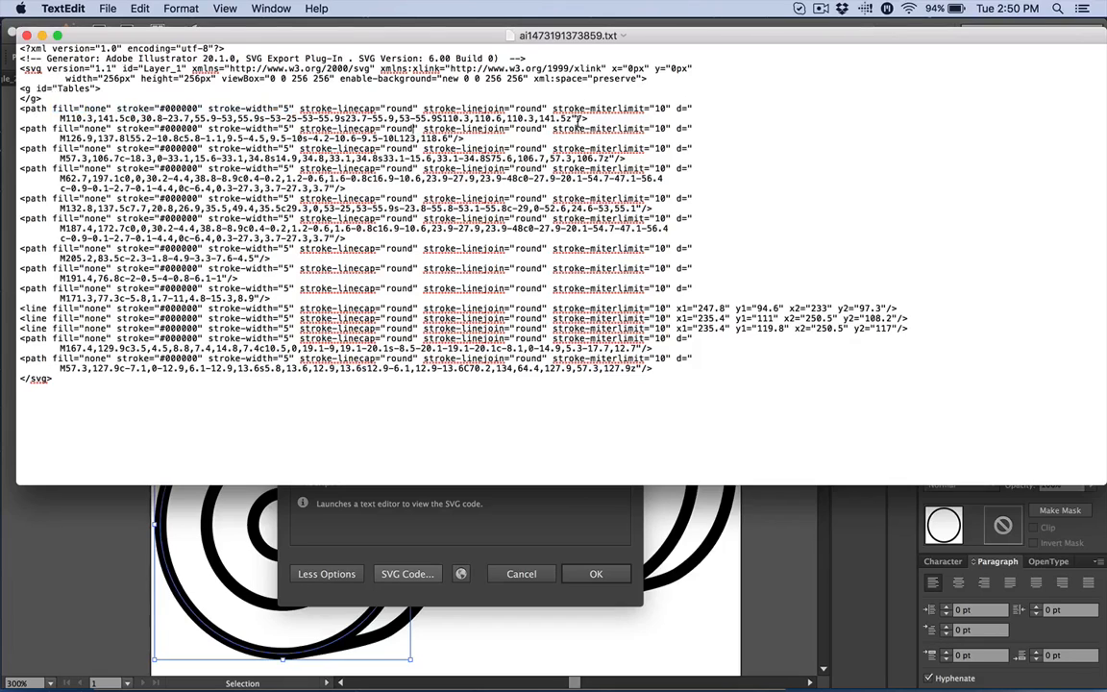
triple_click(136, 110)
left_click_drag(135, 112, 49, 122)
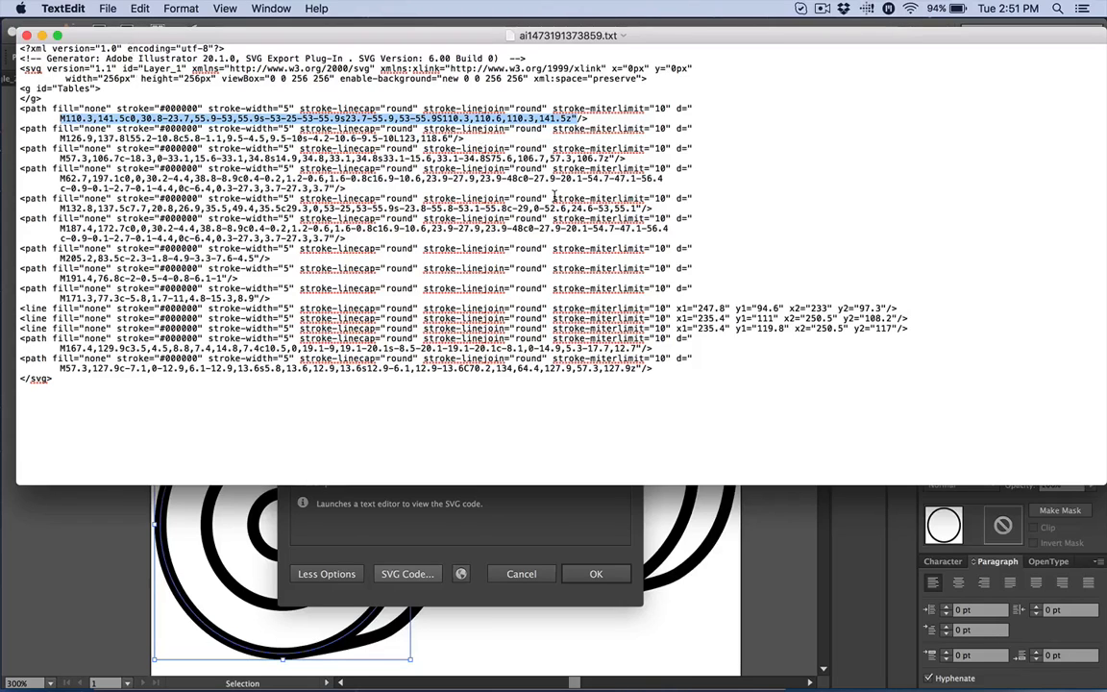
left_click(27, 35)
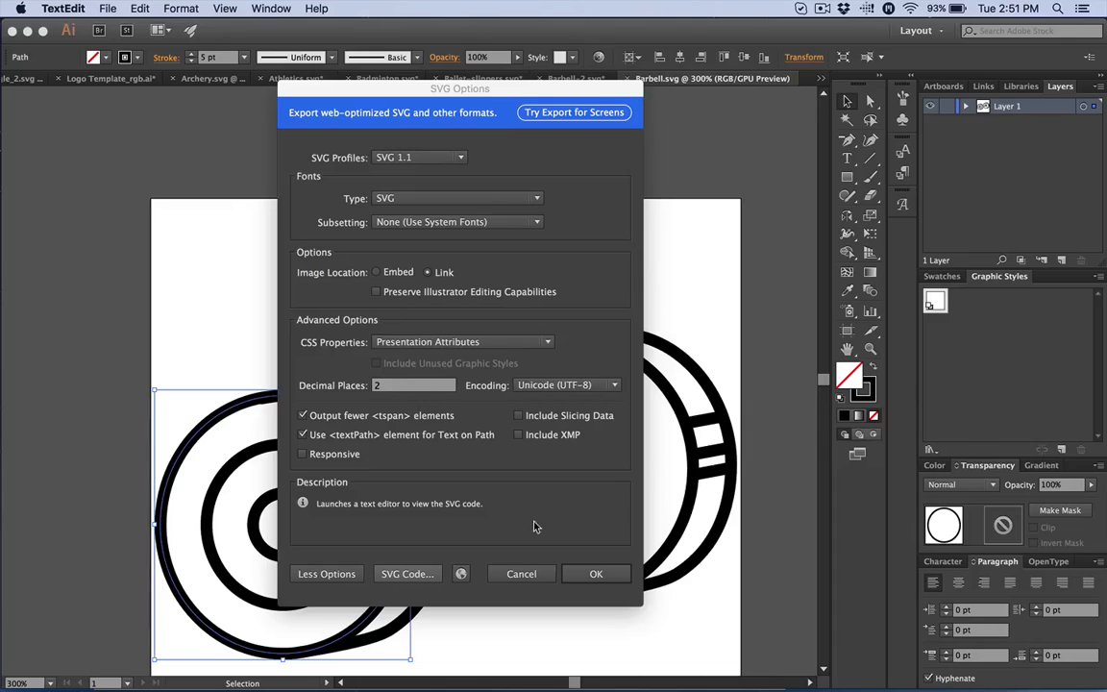
Confirm the SVG options to export Barbell.svg, and deselect the dumbbell artwork.
left_click(577, 573)
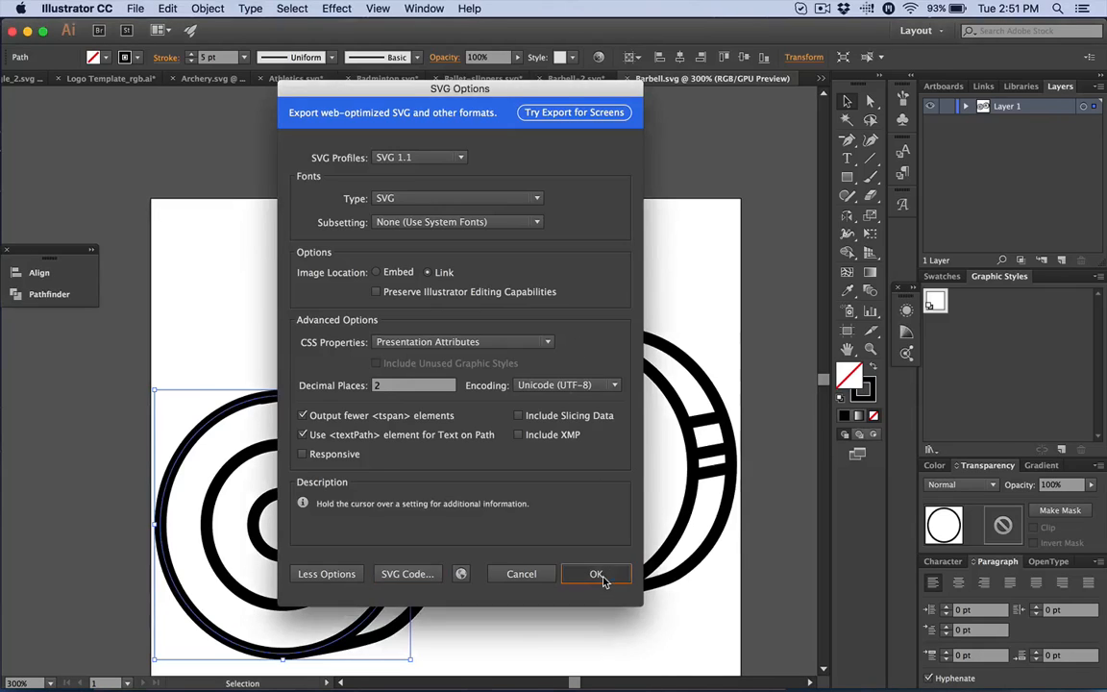
left_click(596, 574)
left_click(473, 265)
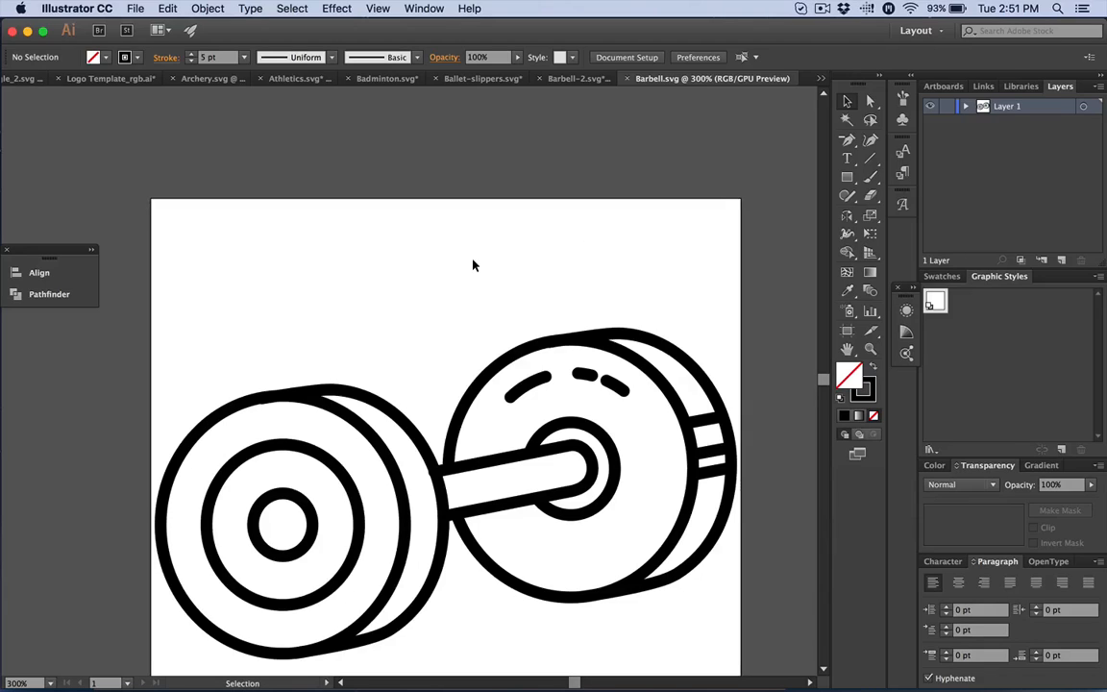
Look through the open Barbell-2.svg and Ballet-slippers.svg drawings, and bring up Badminton.svg.
left_click(562, 84)
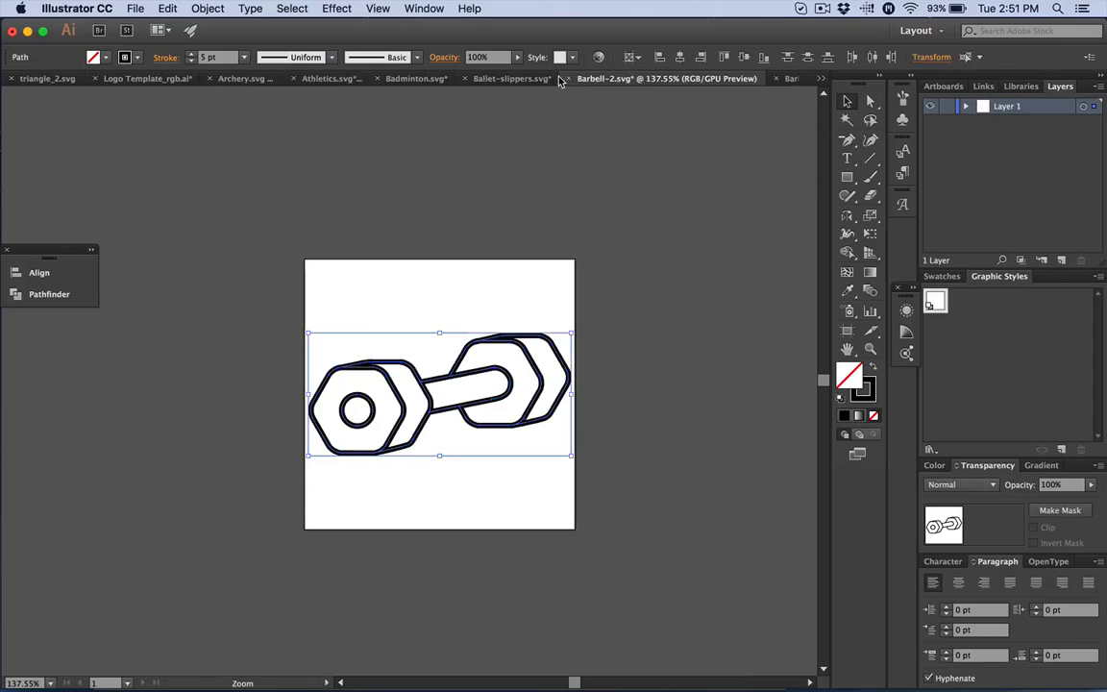
left_click(486, 85)
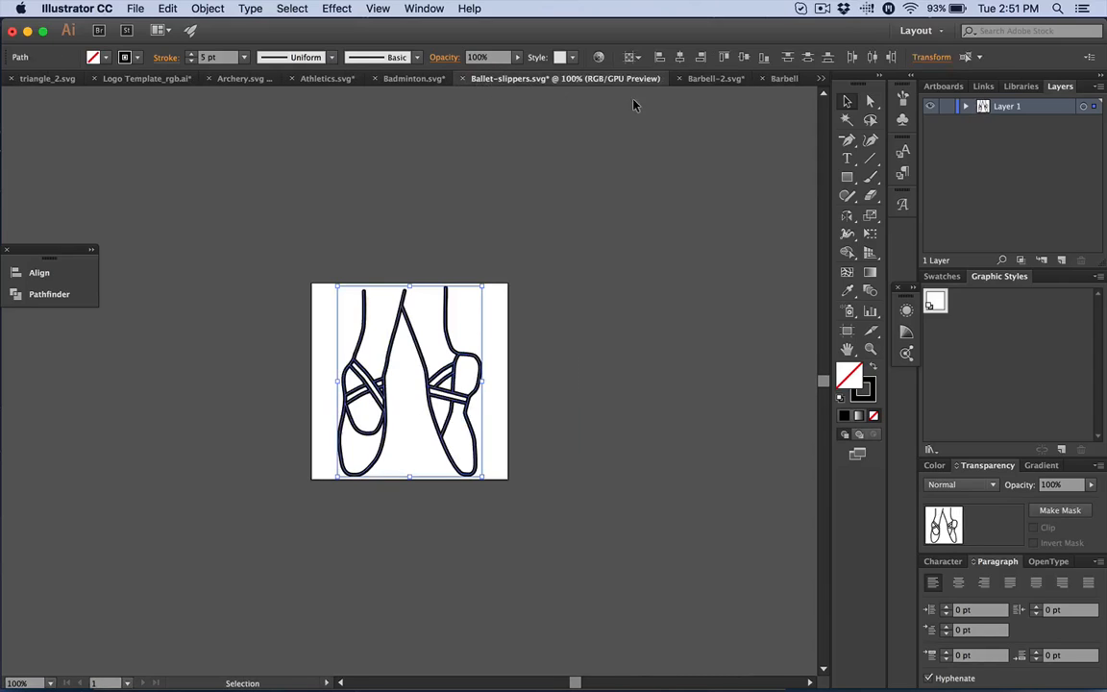
left_click(703, 79)
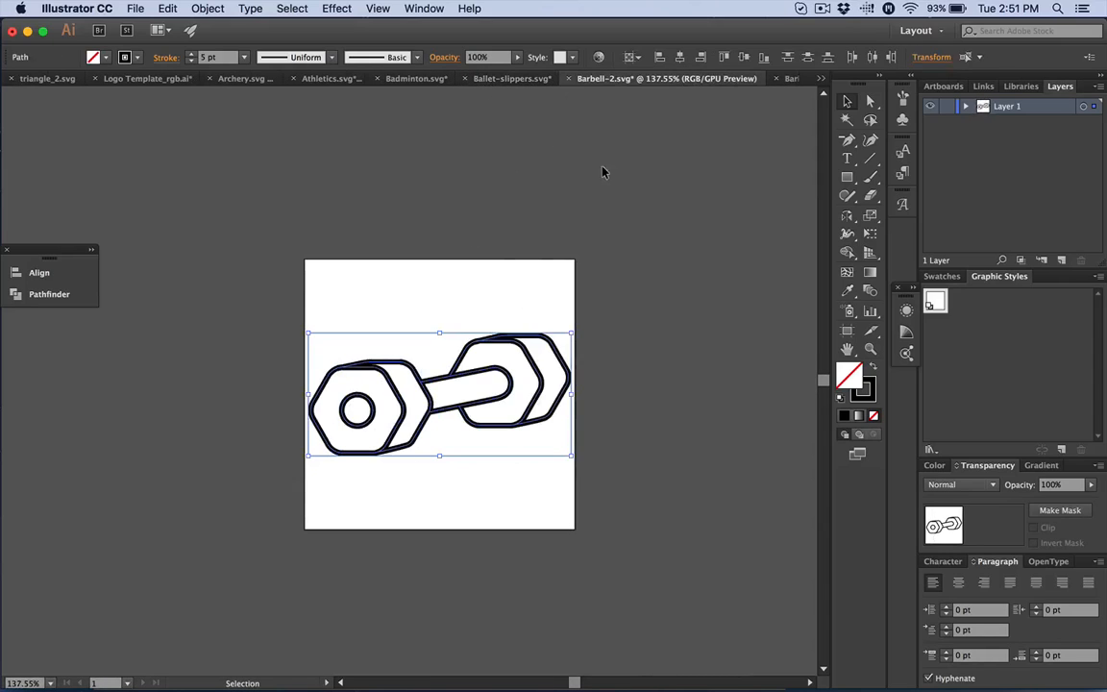
left_click(501, 79)
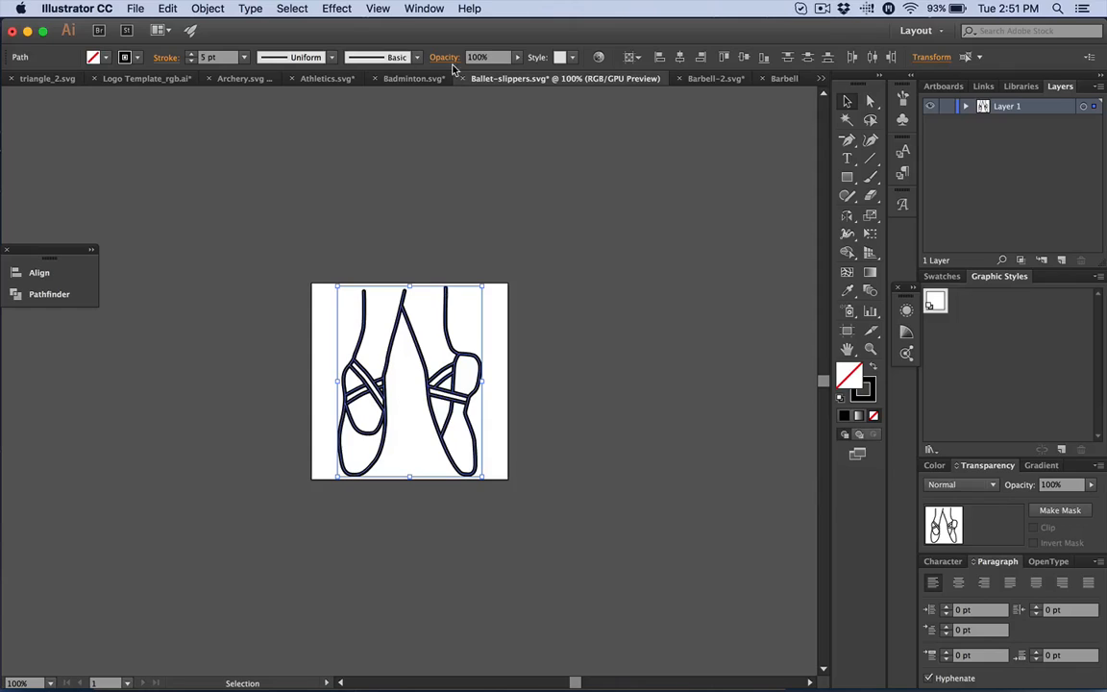
left_click(402, 83)
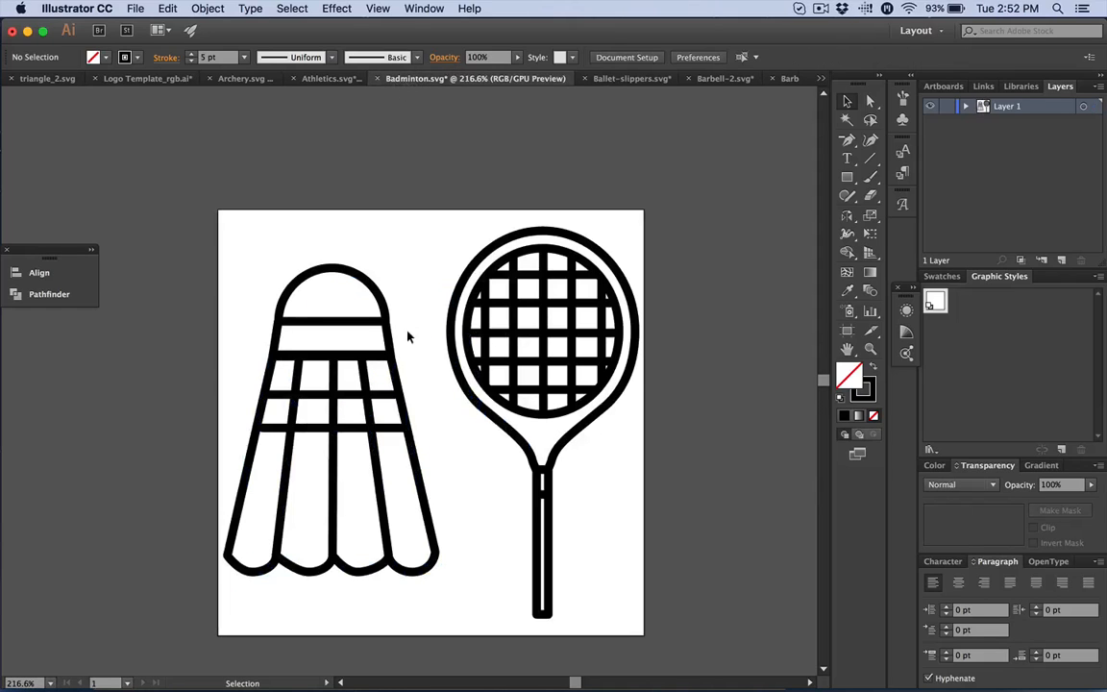
Release the compound path of the shuttlecock's three vertical feather lines, and deselect them.
left_click(332, 492)
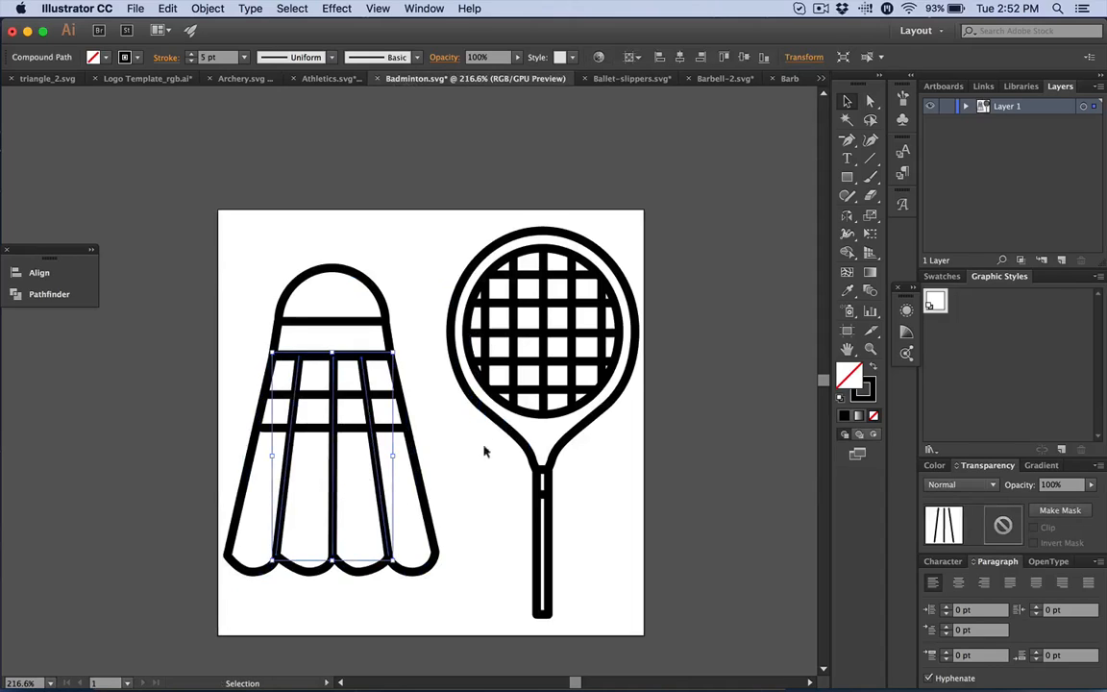
left_click(469, 495)
key("a")
left_click(378, 467)
key("v")
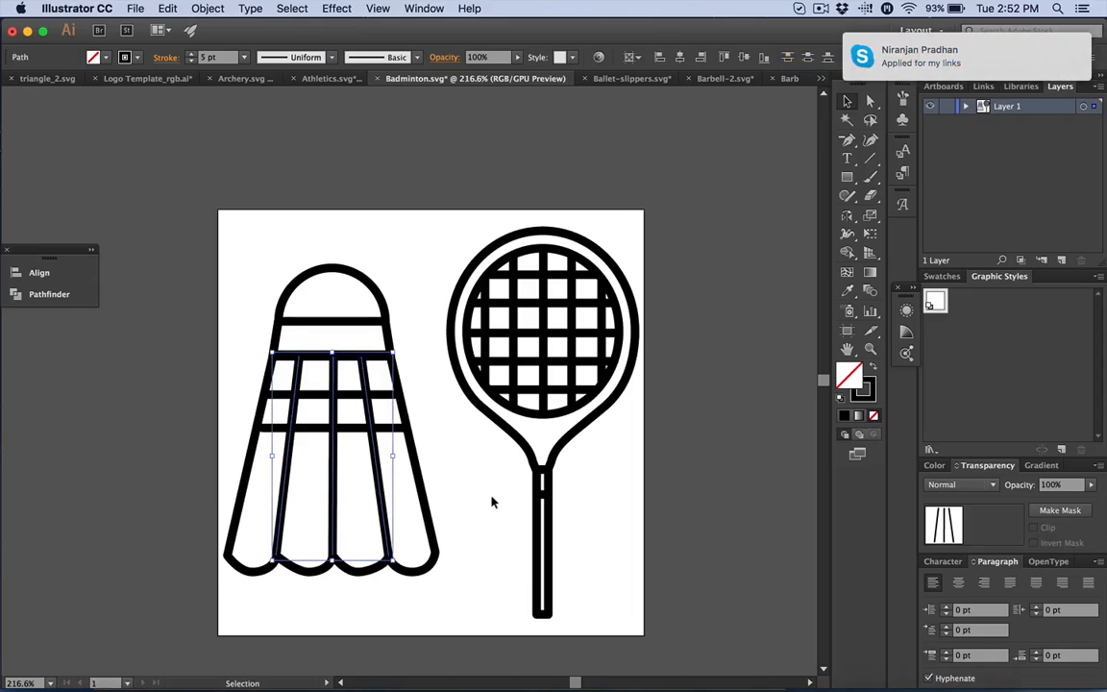
left_click(496, 497)
Select the racket's vertical and horizontal string sets together to examine their compound paths.
left_click(487, 344)
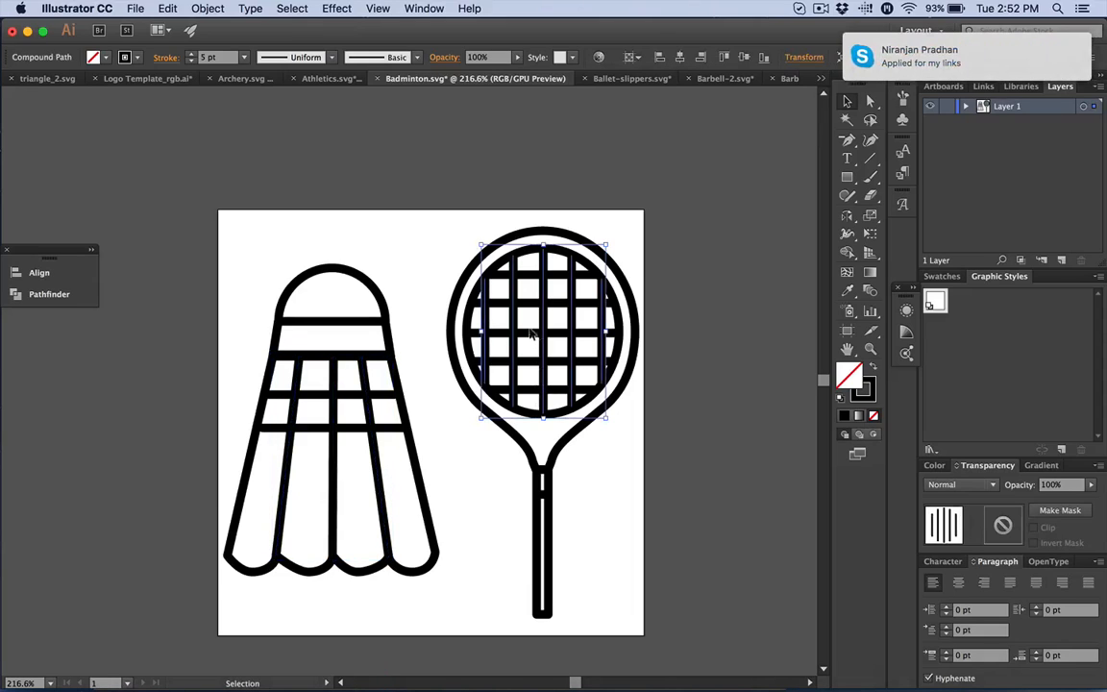
left_click(554, 354)
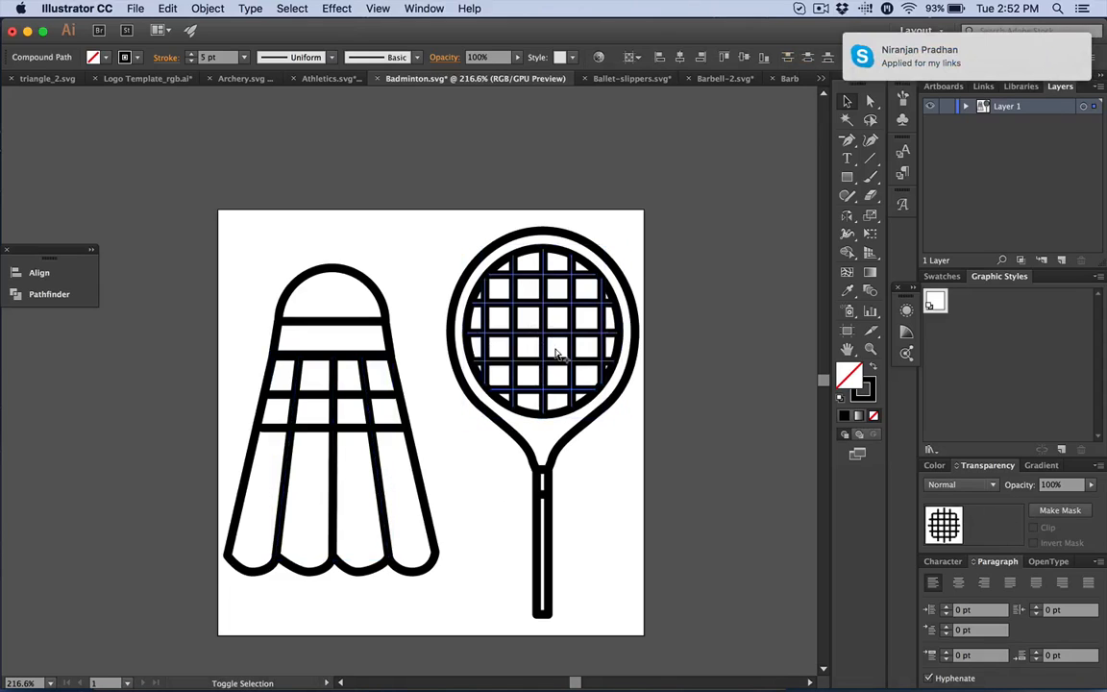
left_click(590, 471)
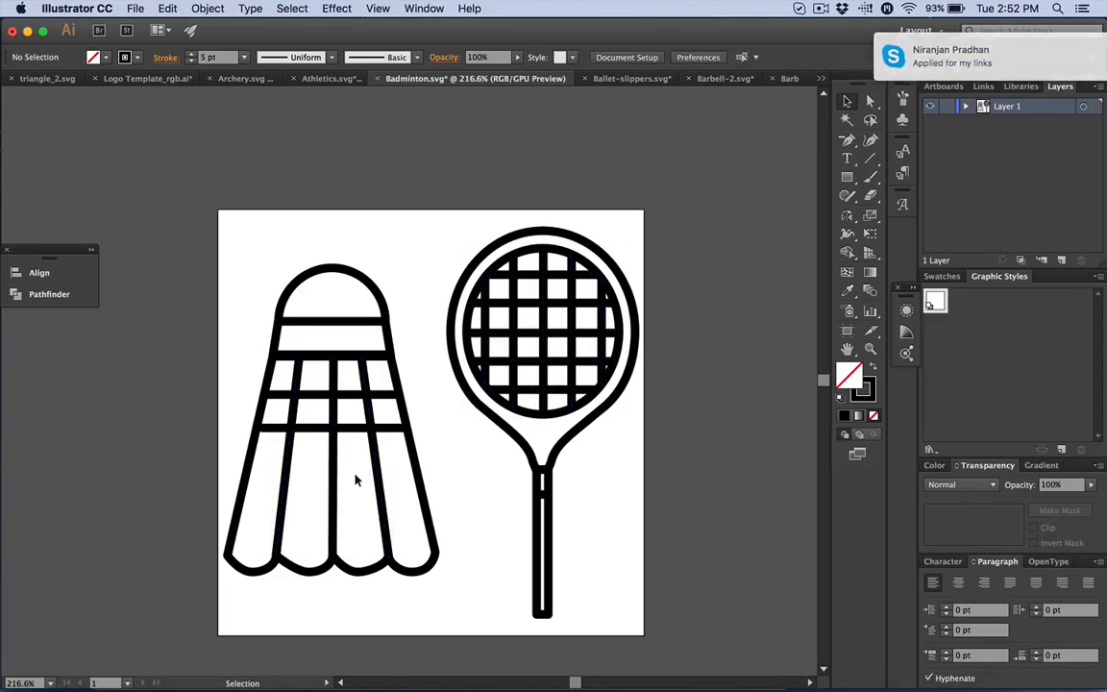
Try moving the shuttlecock's middle vertical line out to the side, and undo the move.
left_click(331, 451)
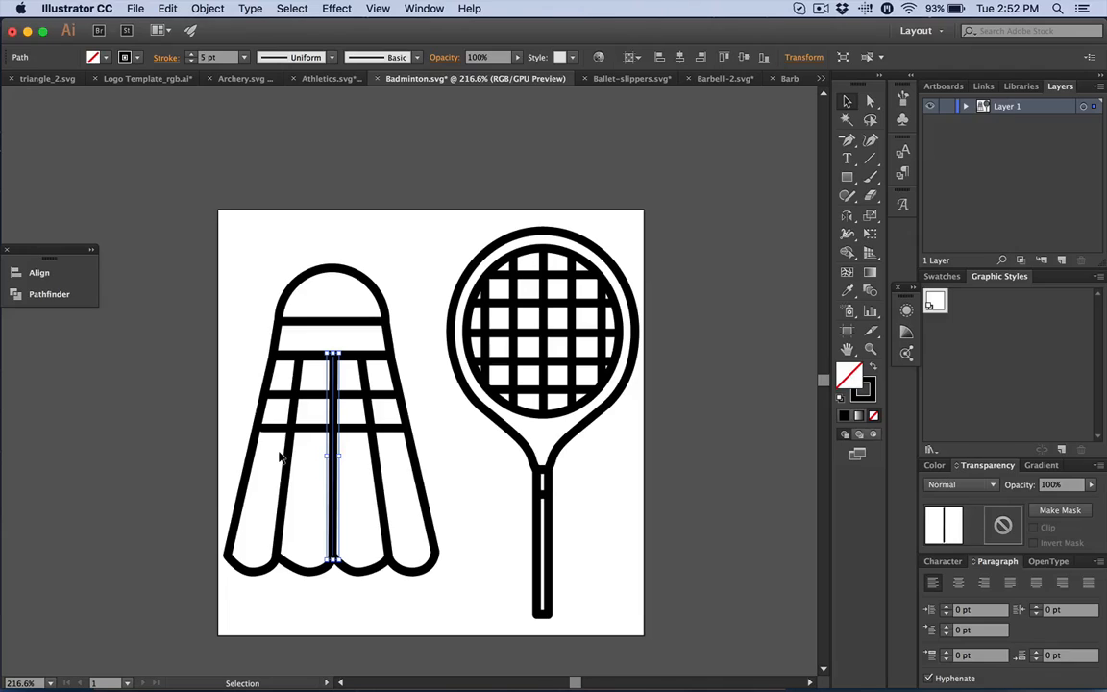
left_click_drag(313, 448, 168, 449)
key("super+z")
Try moving the shuttlecock's collar band up and away from the drawing, and undo the move.
left_click(324, 317)
left_click(323, 323)
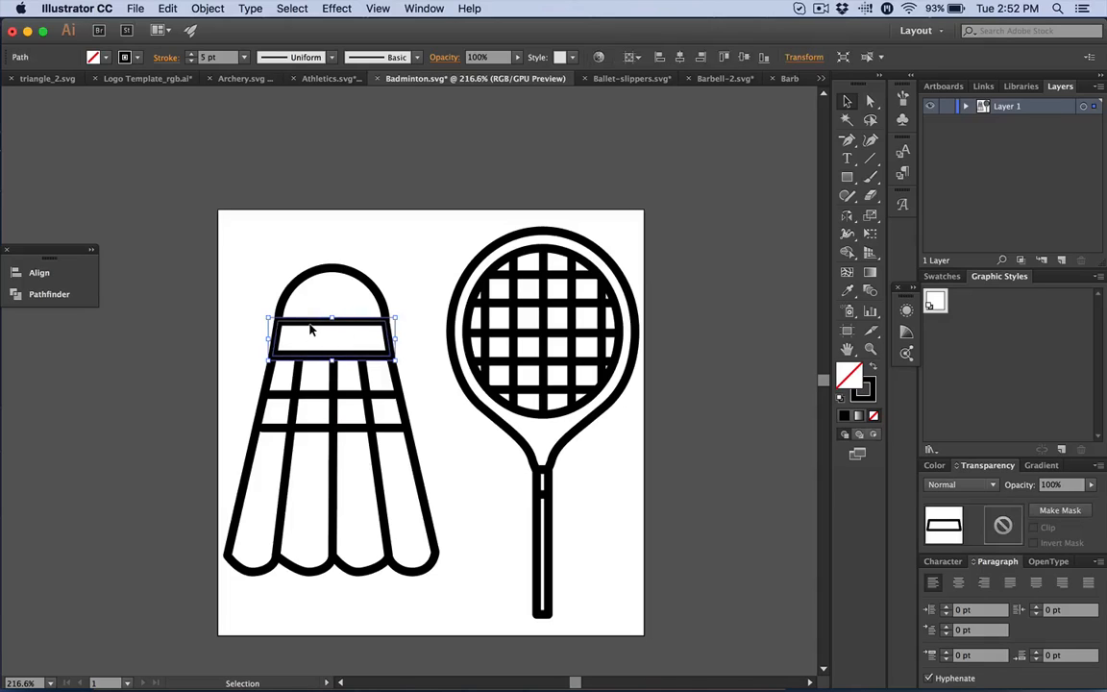
left_click_drag(310, 329, 162, 185)
left_click(217, 291)
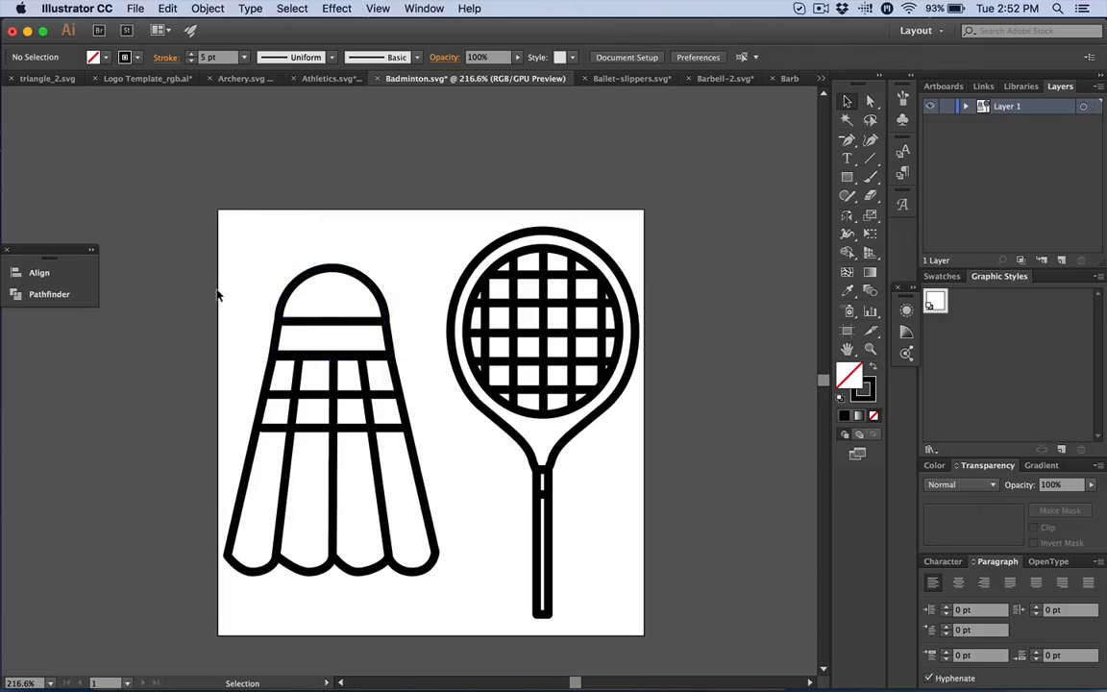
left_click_drag(303, 323, 221, 206)
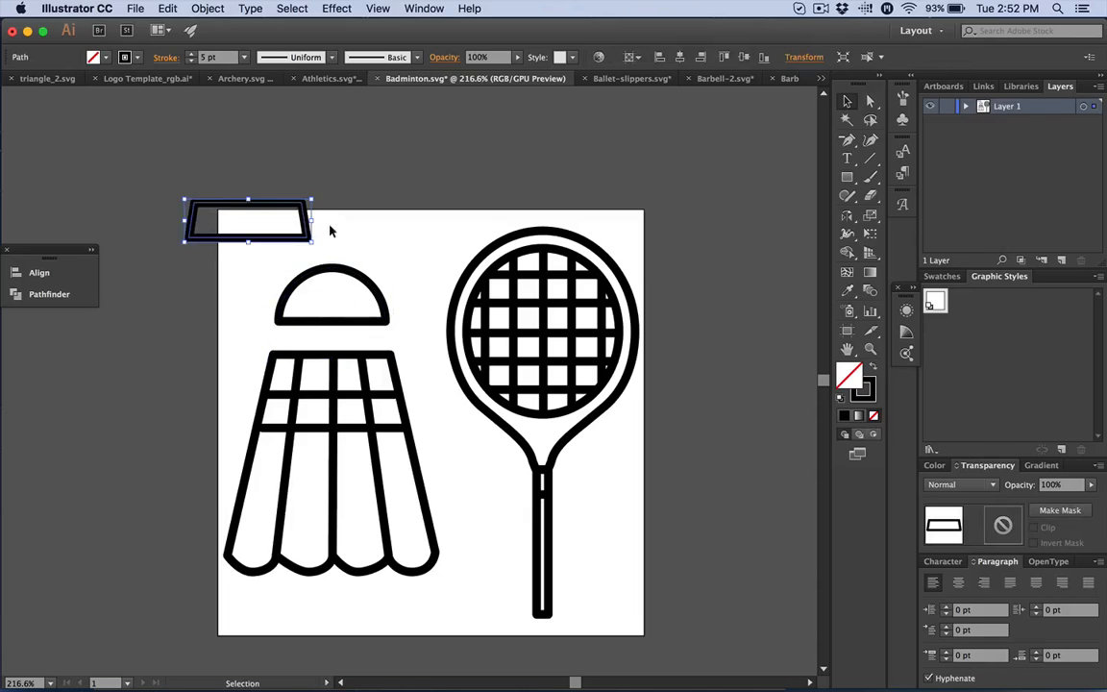
key("super+z")
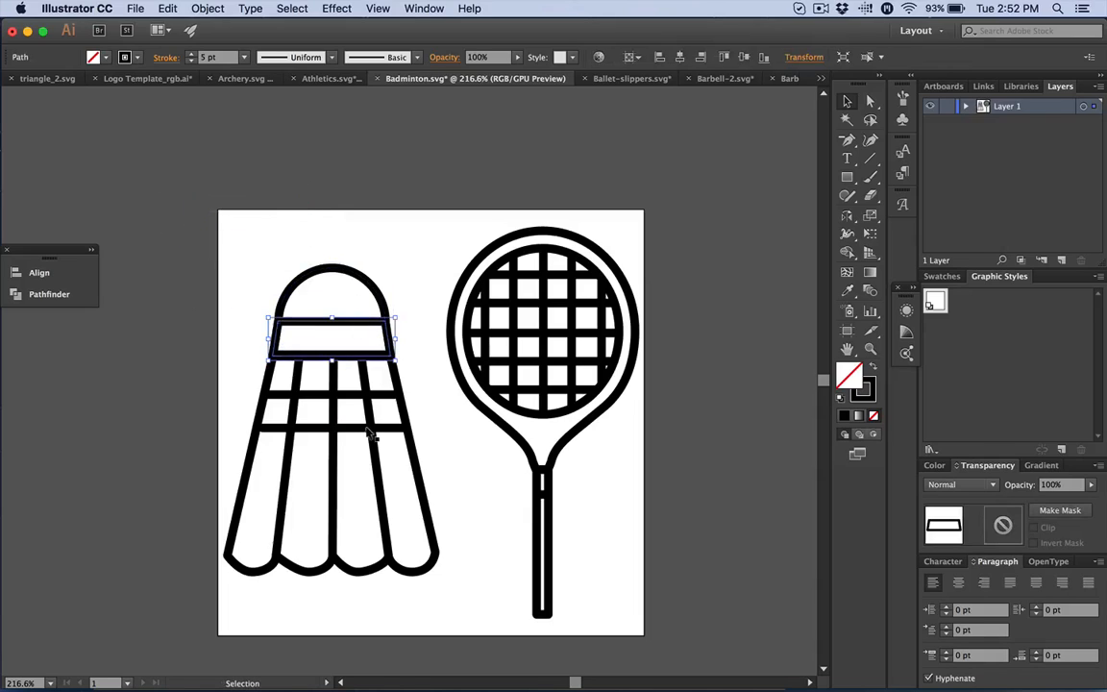
Nudge the shuttlecock's middle vertical line upward, and undo the nudge.
left_click(347, 490)
left_click(328, 477)
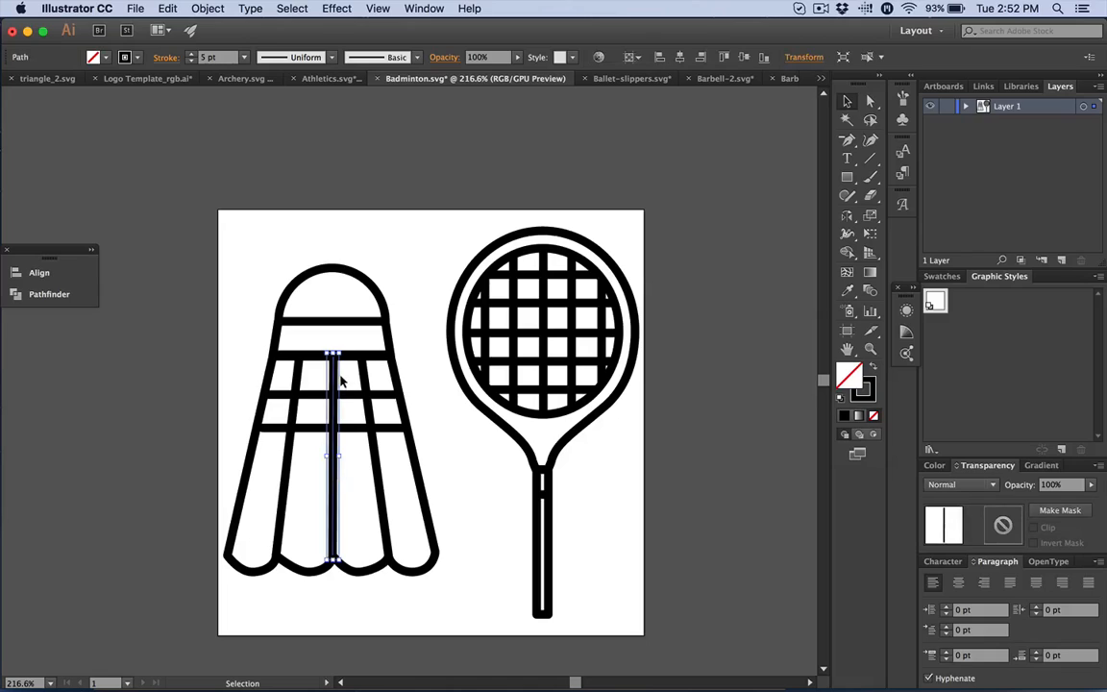
key("shift+Up")
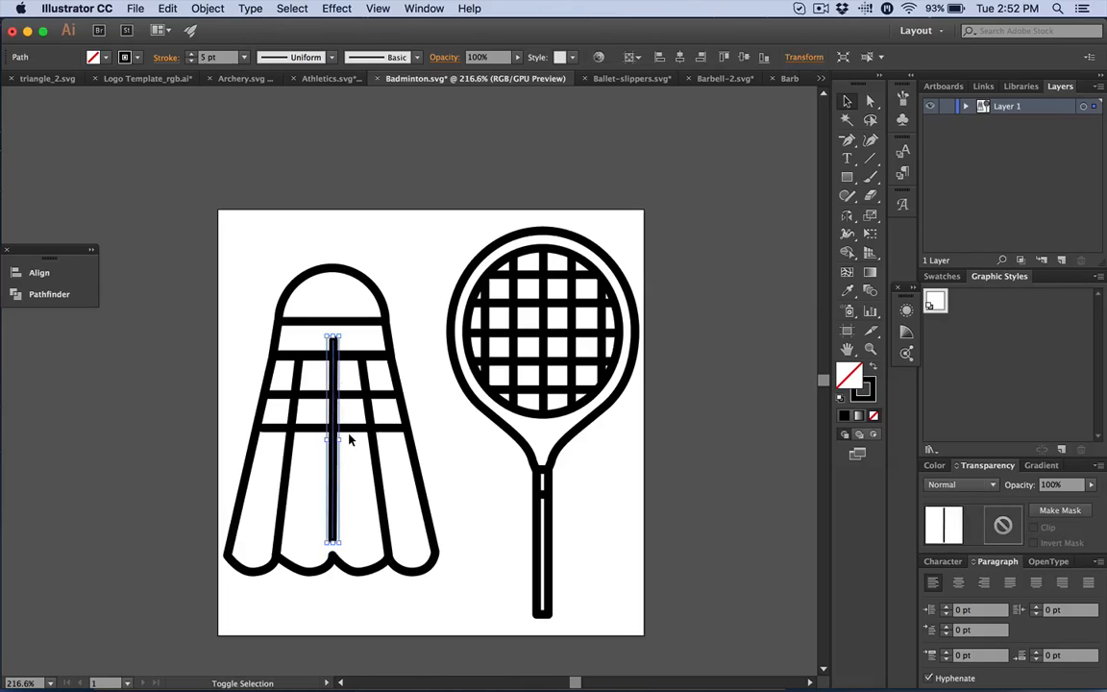
key("super+z")
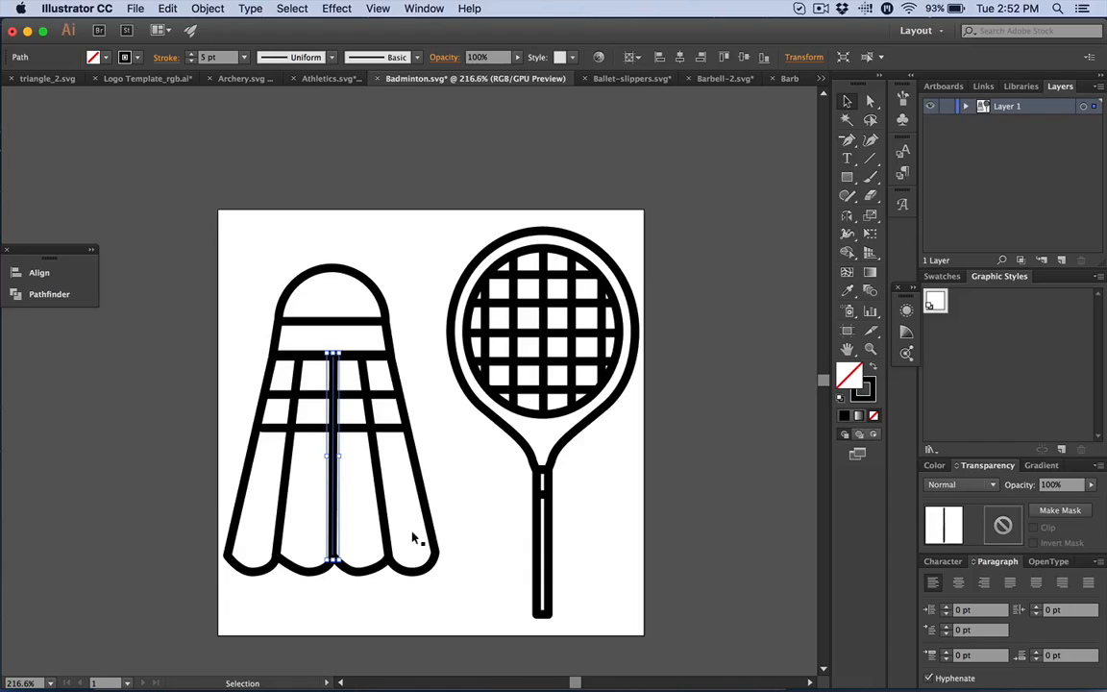
Examine the shuttlecock's three vertical feather lines as a set and its two horizontal lines individually by selecting them.
left_click_drag(395, 501, 265, 493)
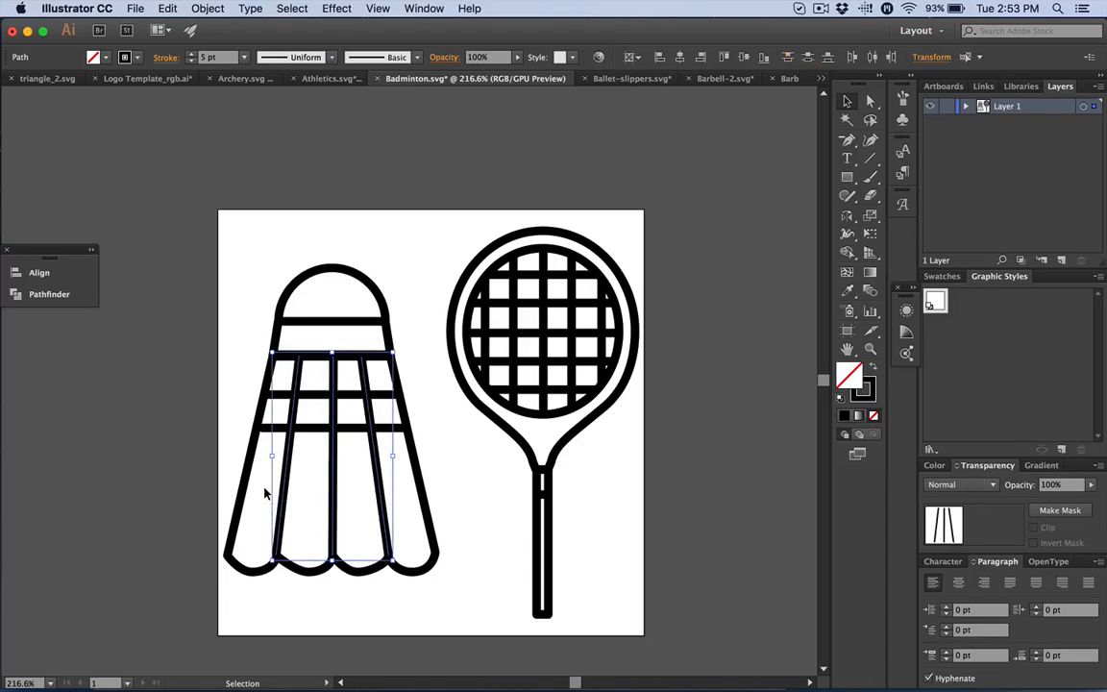
left_click(337, 468)
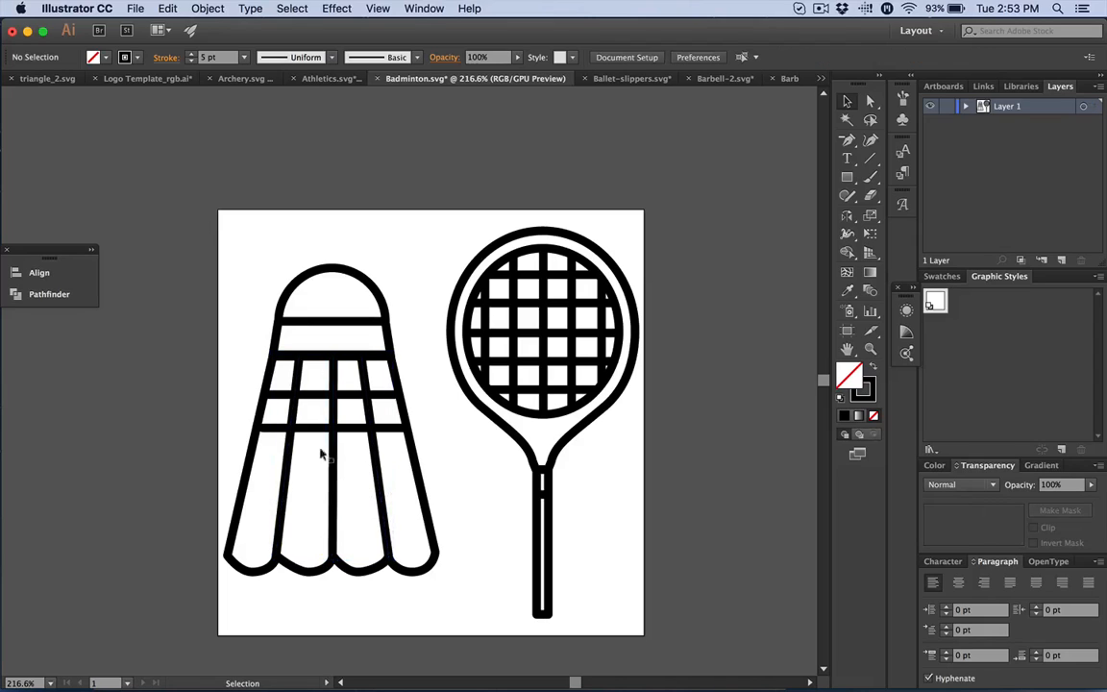
left_click(353, 394)
left_click(353, 427)
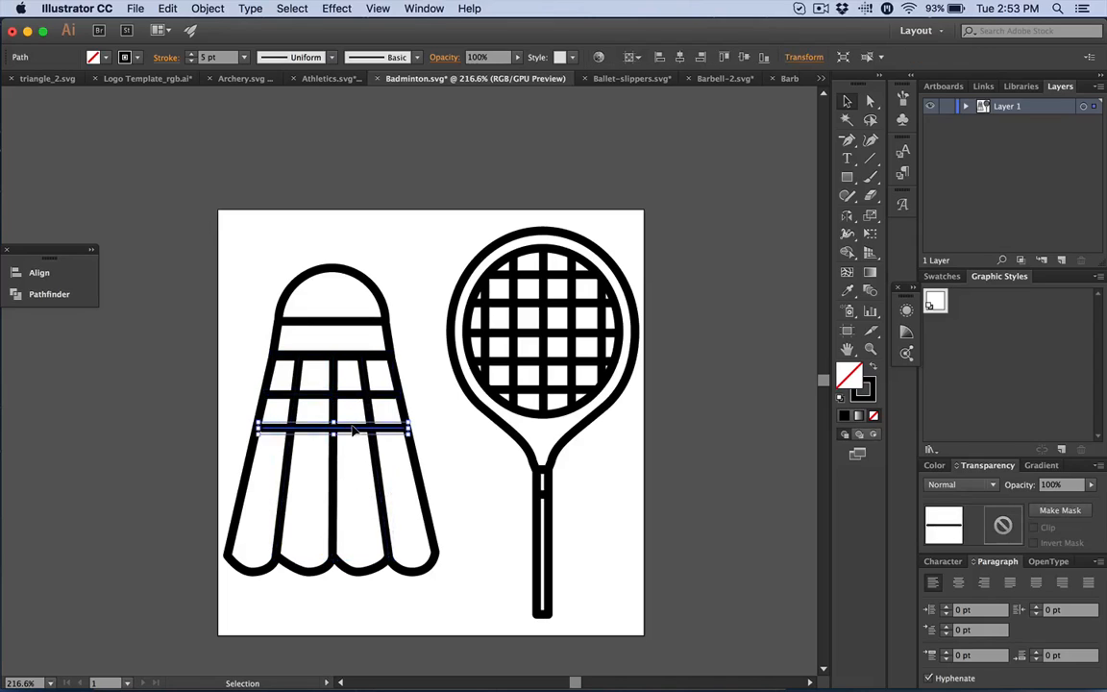
left_click(352, 501)
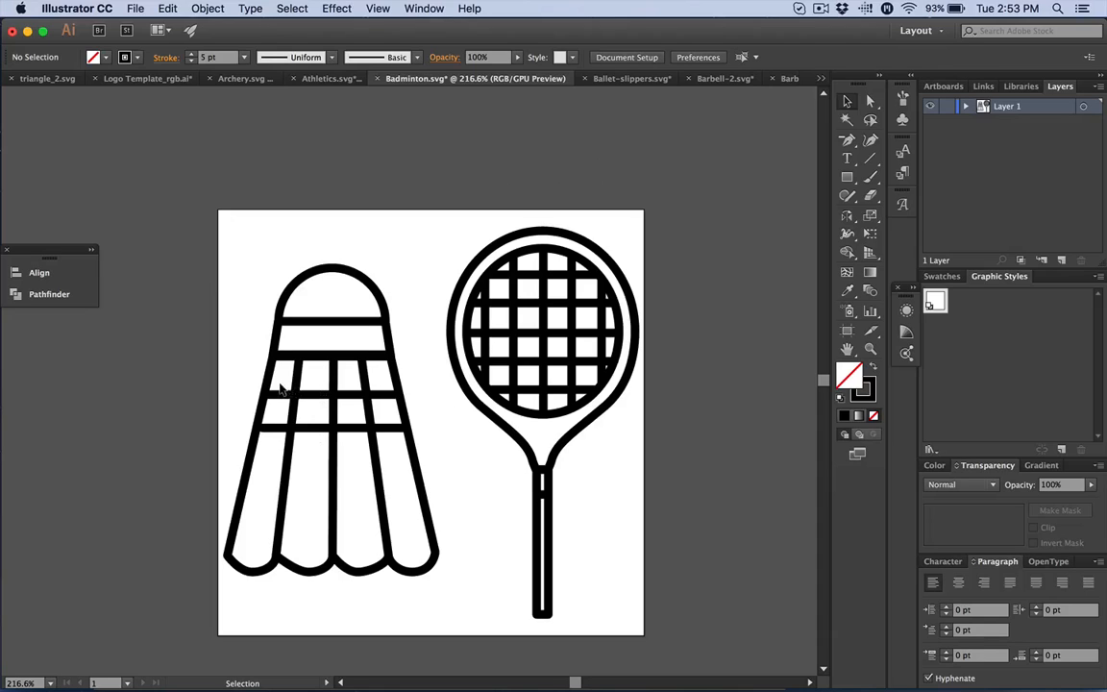
Combine the shuttlecock's three vertical feather lines and its inner horizontal lines into one compound path.
left_click_drag(279, 382, 382, 458)
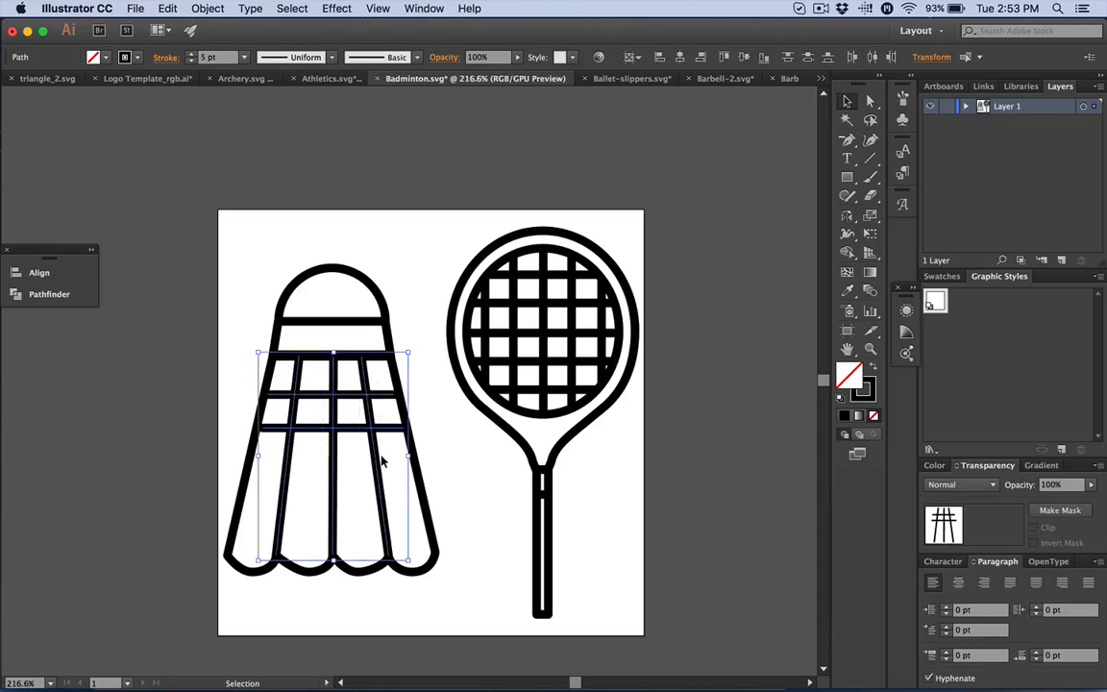
left_click(358, 506)
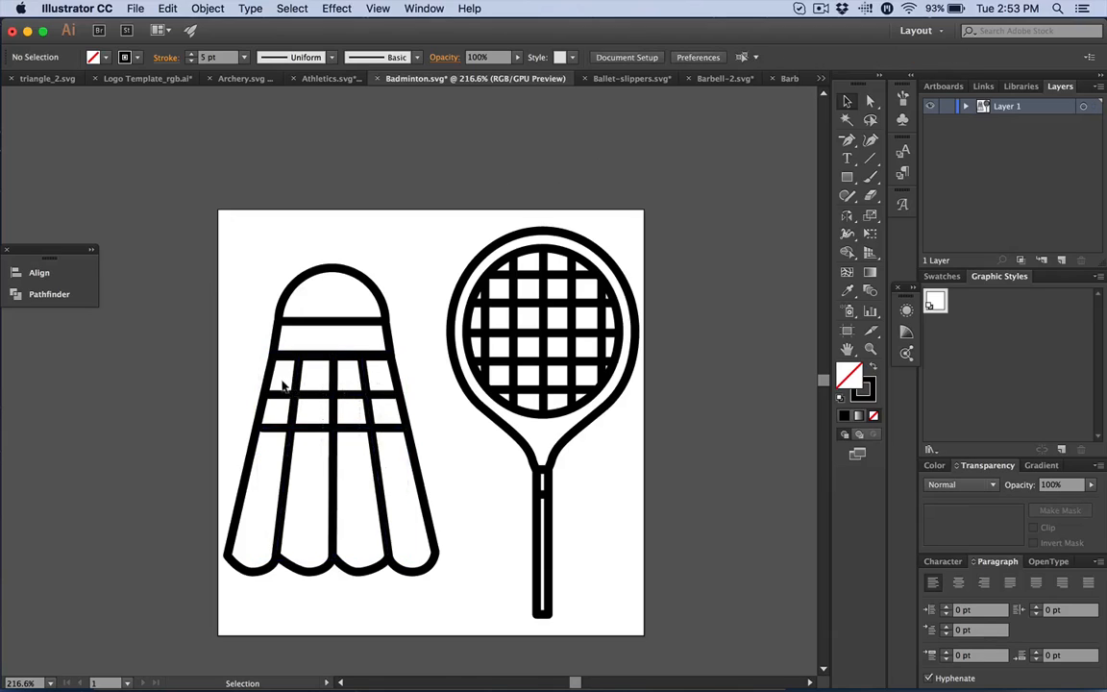
left_click_drag(280, 378, 384, 463)
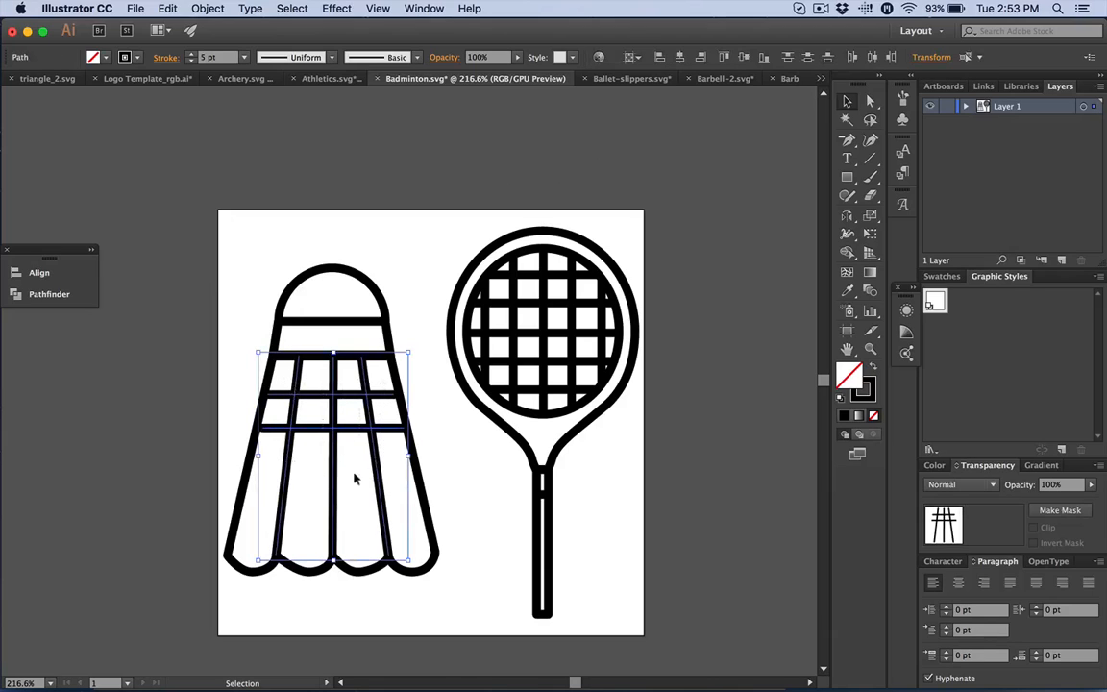
left_click(208, 7)
mouse_move(252, 468)
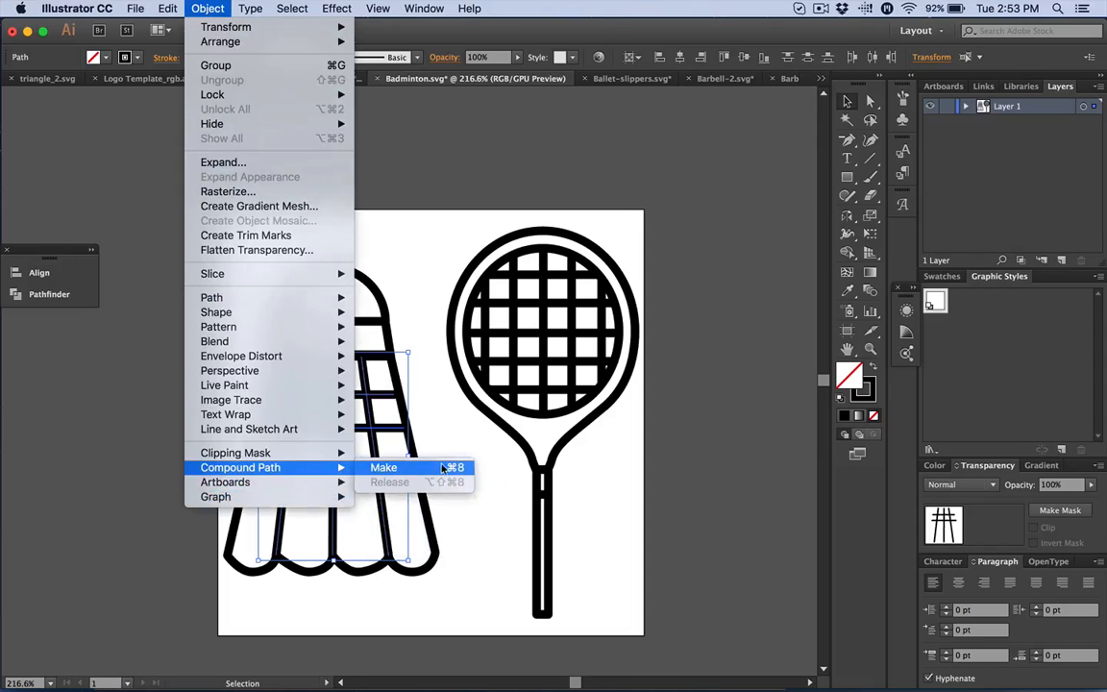
left_click(440, 468)
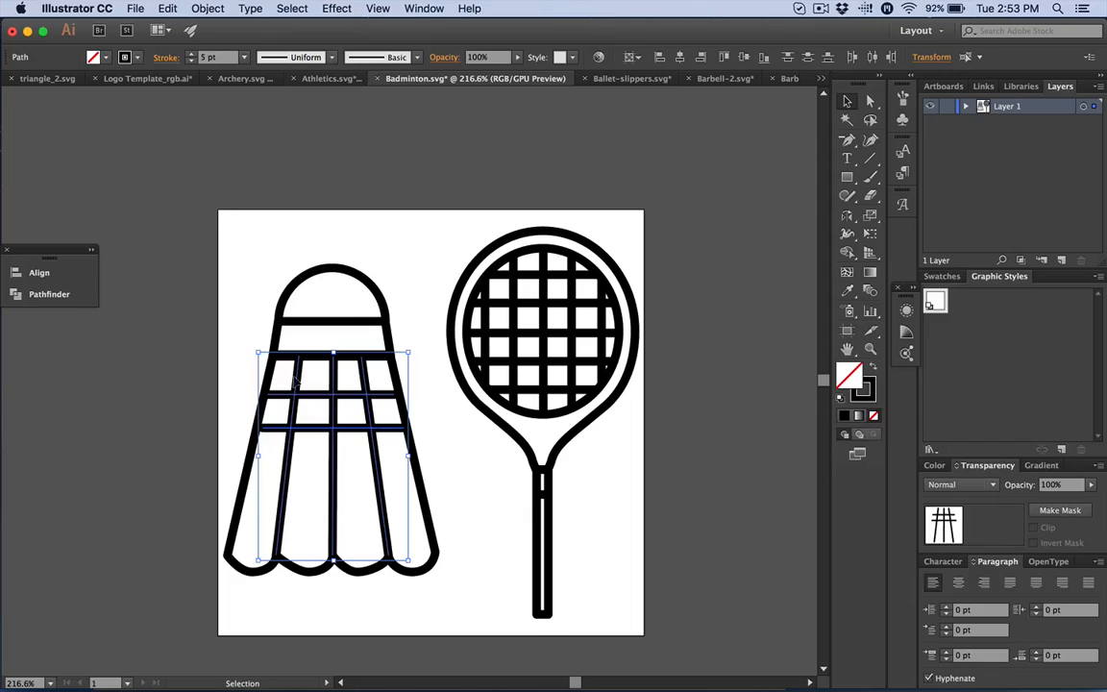
key("super+8")
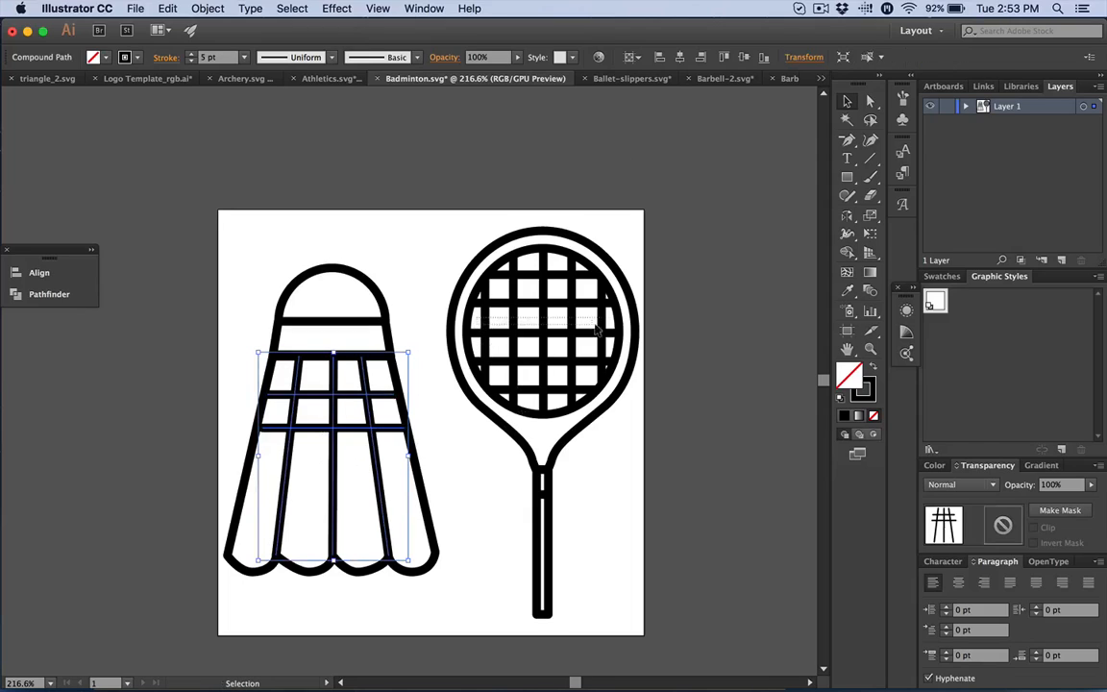
Make the racket's vertical strings one compound path and its horizontal strings another compound path.
left_click(540, 329)
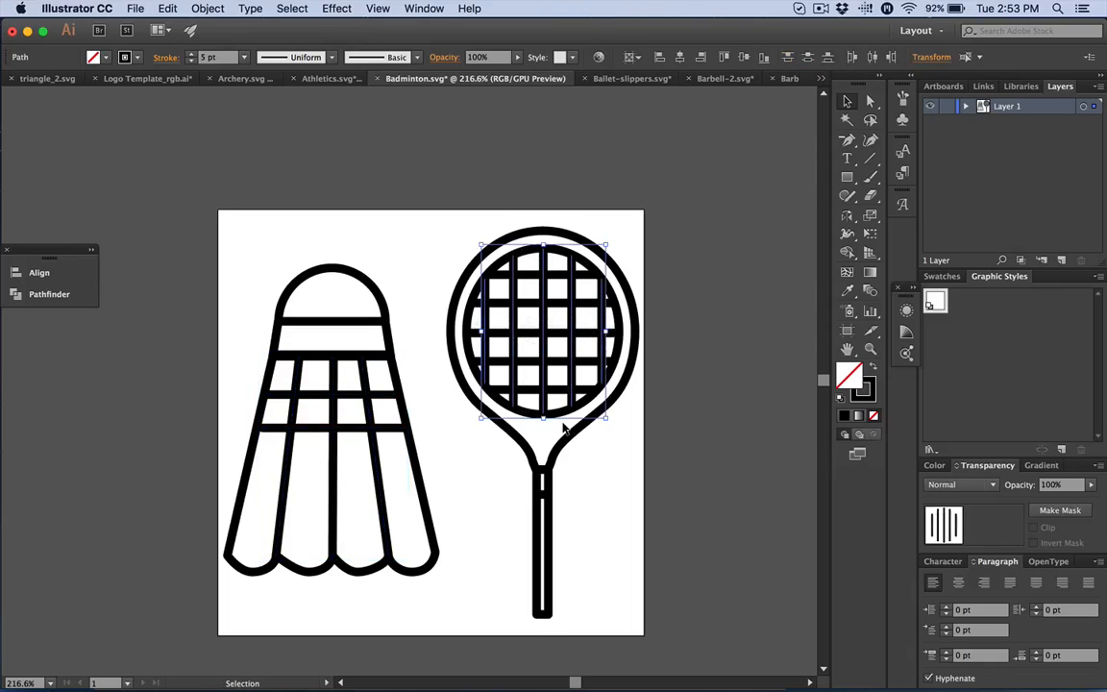
key("super+8")
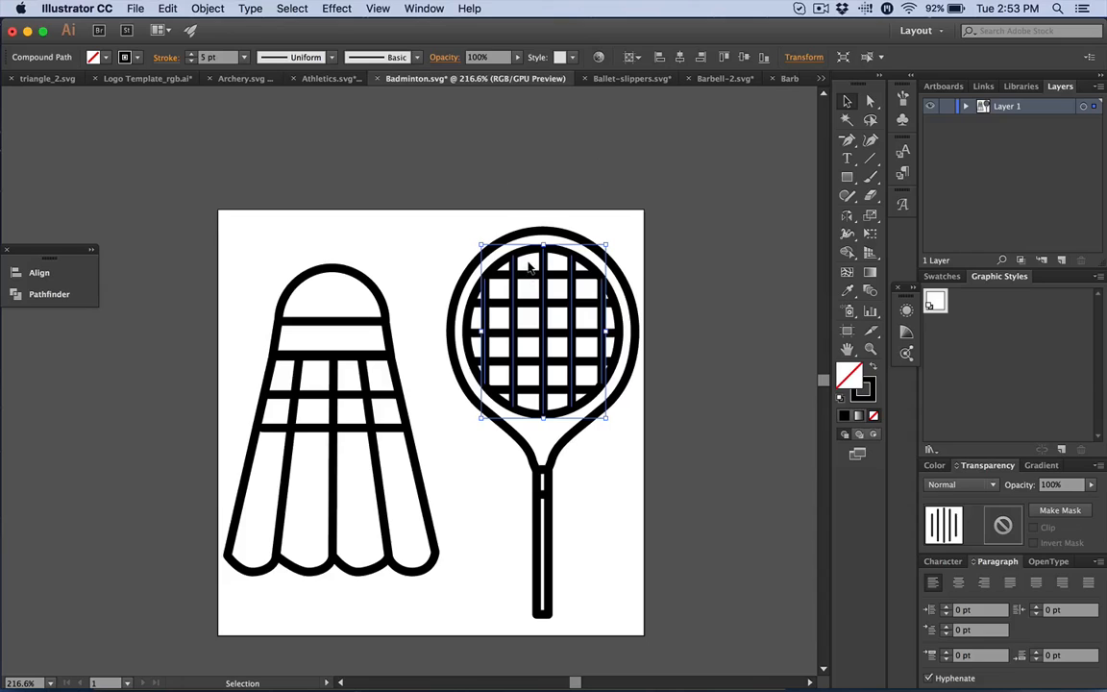
left_click(526, 392)
key("super+8")
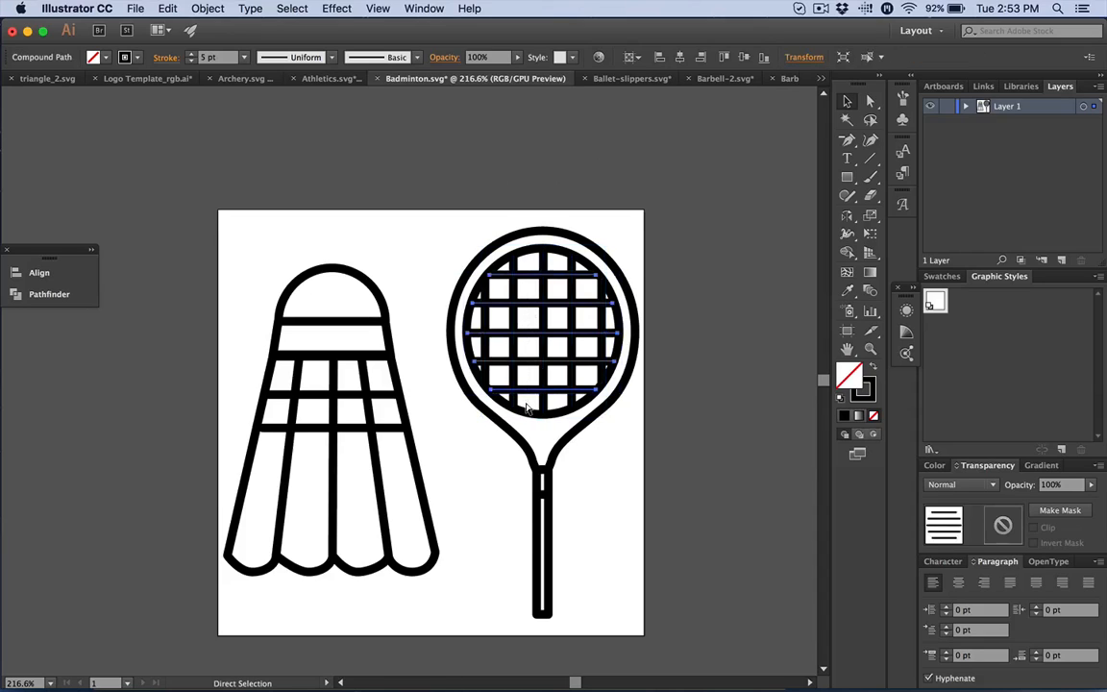
left_click(580, 488)
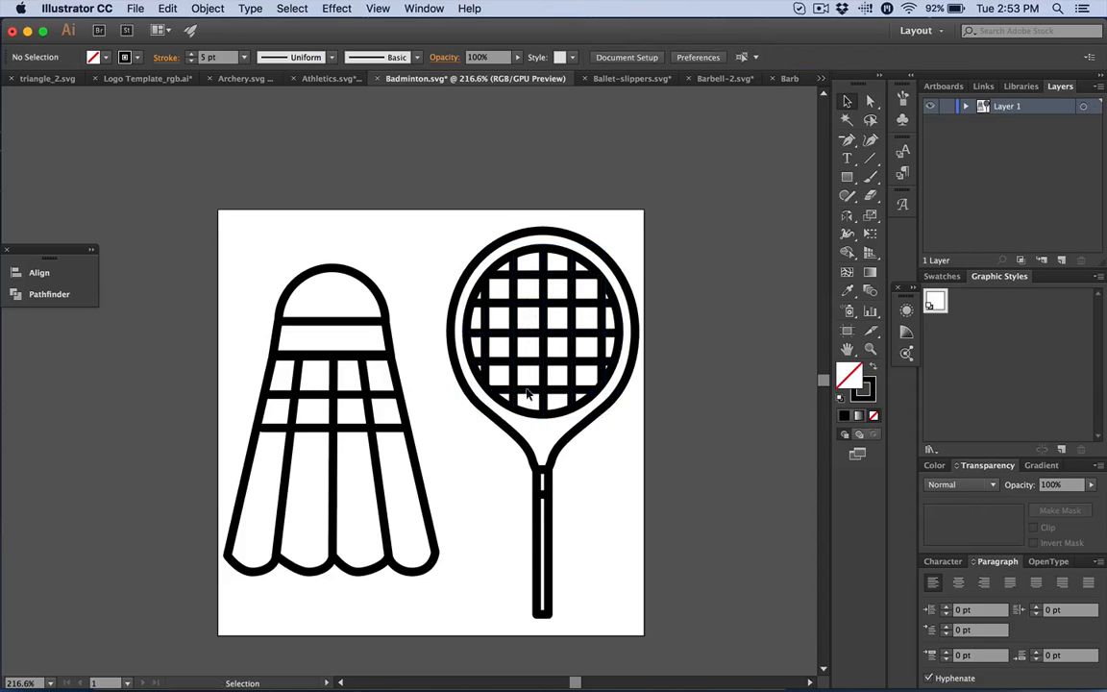
Combine the racket's handle outline and the short band across it into one compound path.
left_click(543, 491)
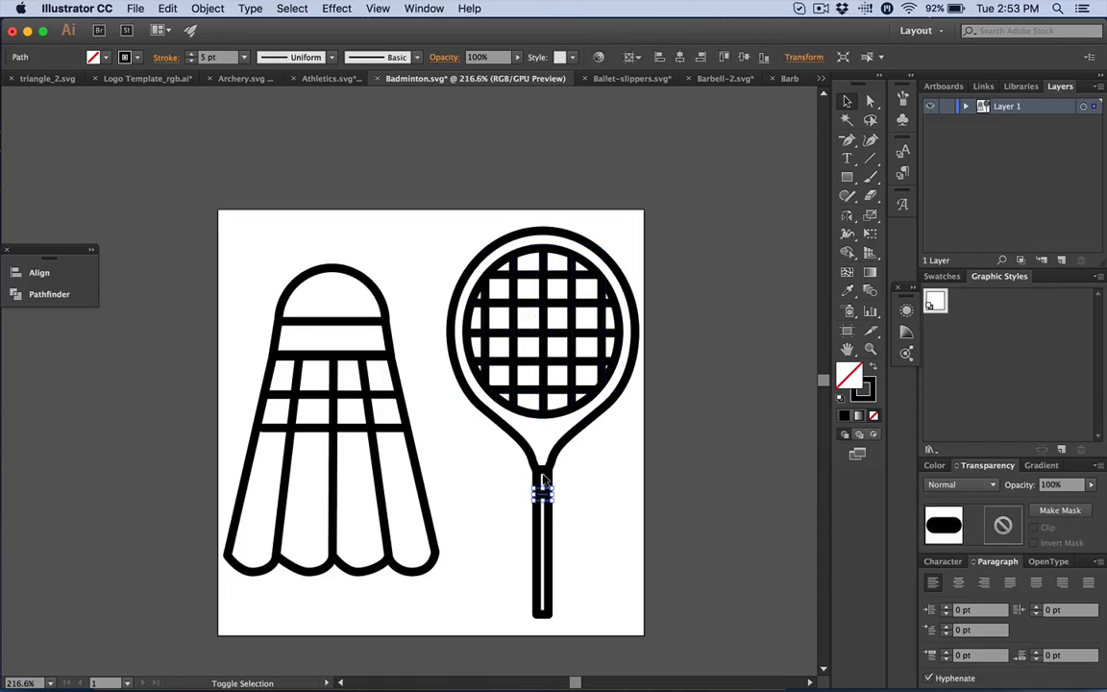
left_click(540, 487)
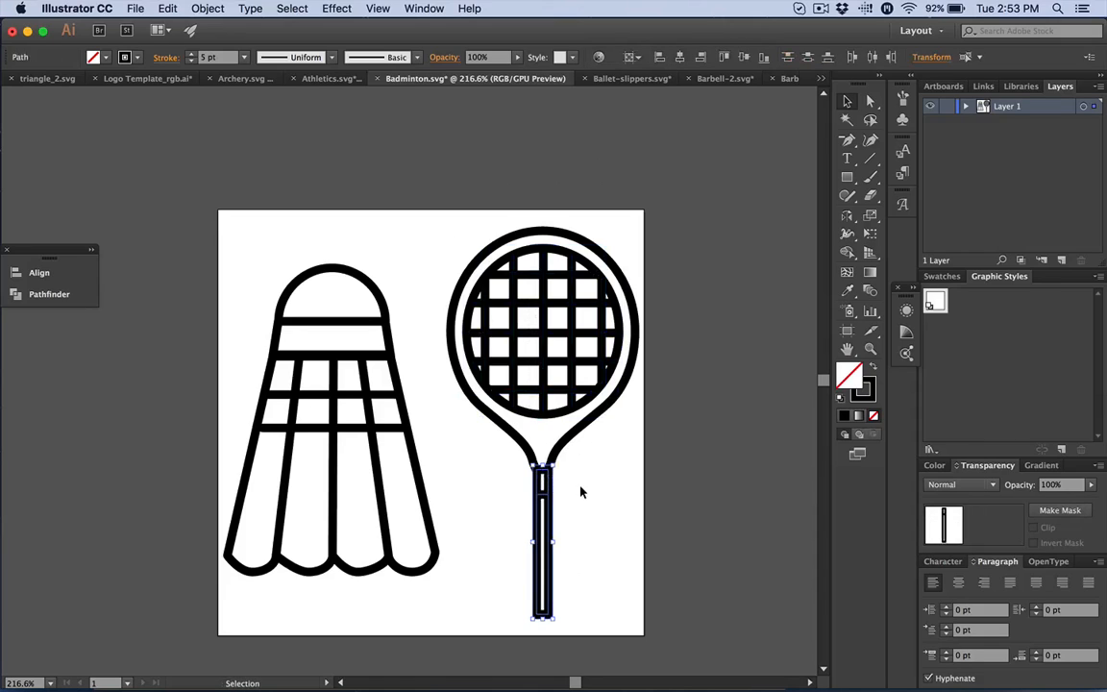
left_click(581, 489)
left_click(544, 487)
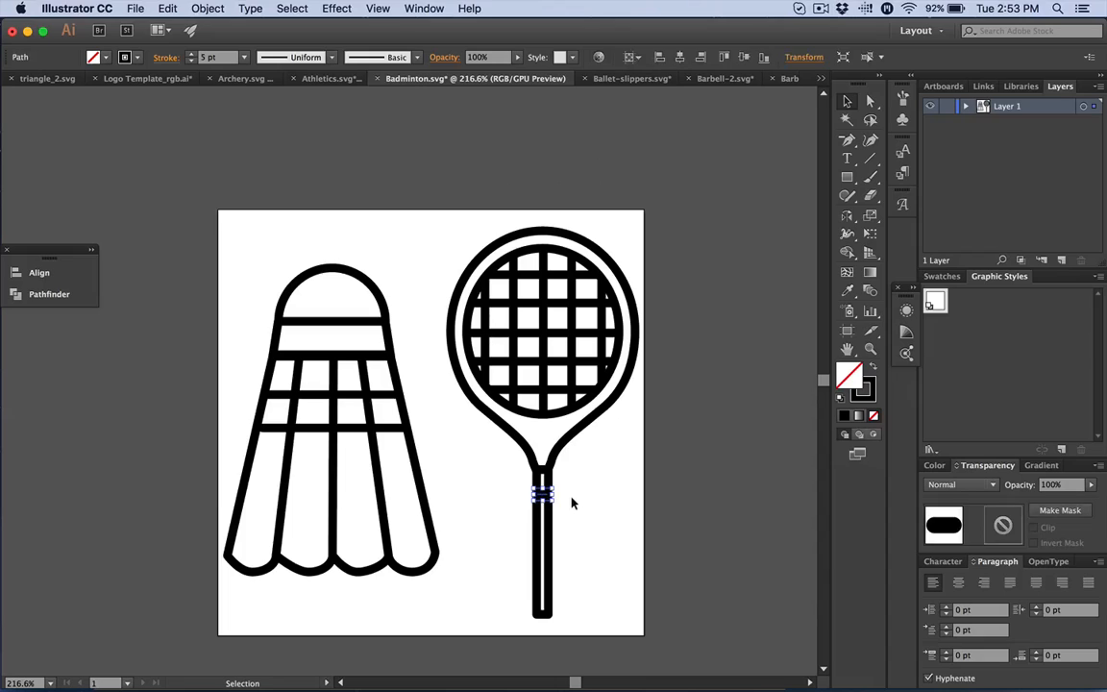
left_click(539, 475)
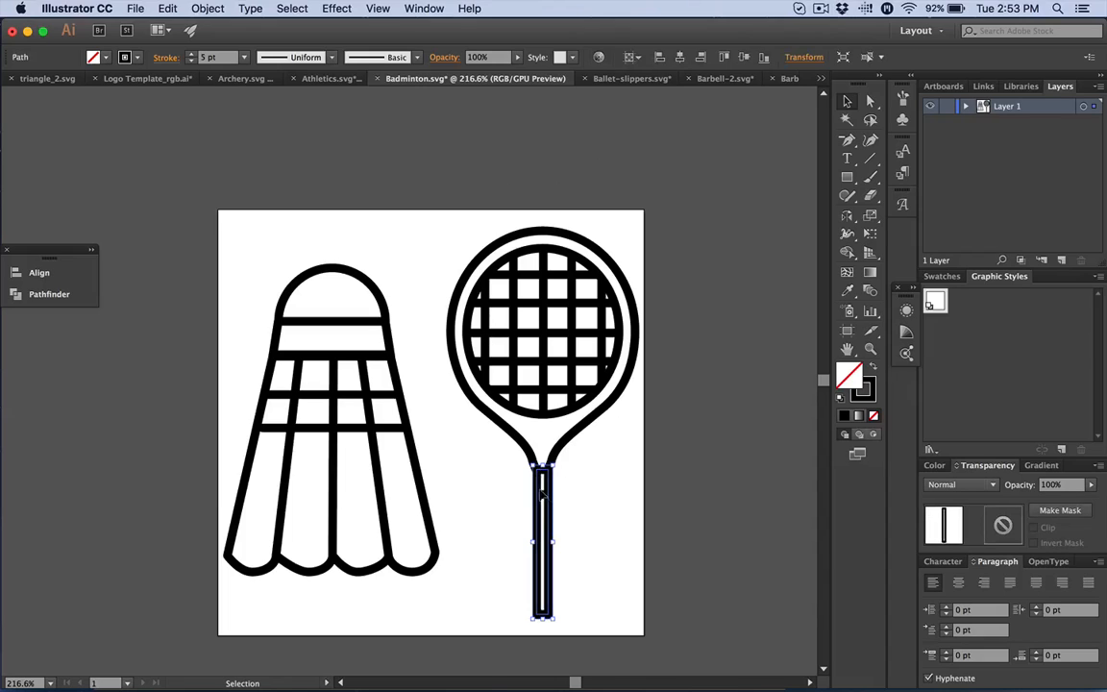
left_click(544, 503)
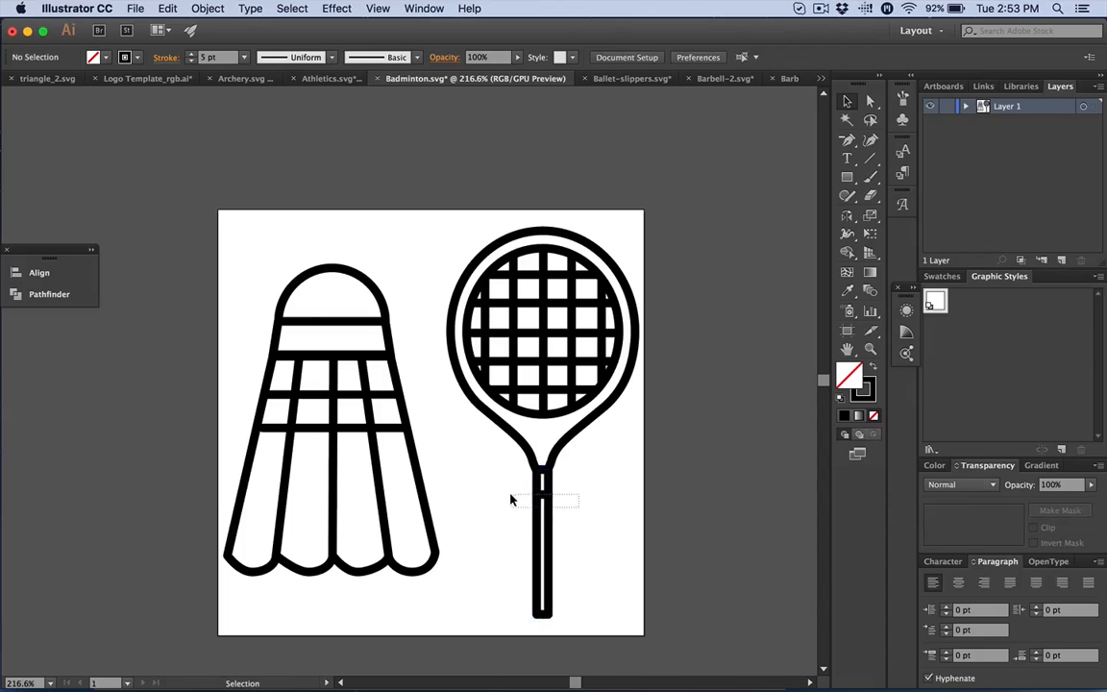
left_click(531, 494)
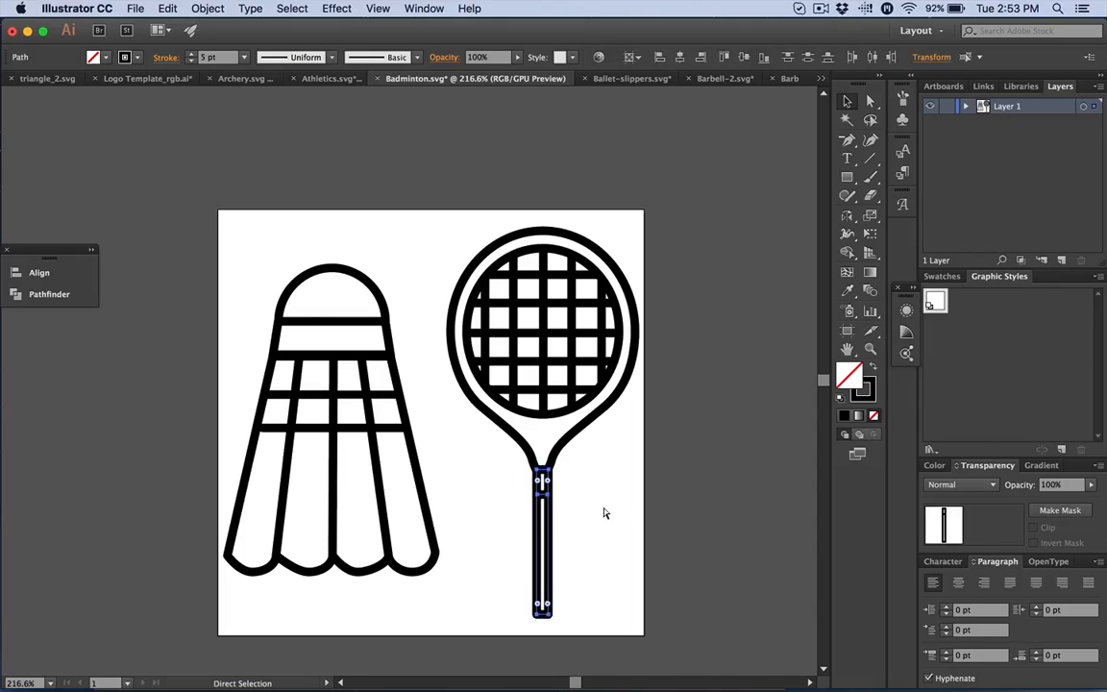
key("super+8")
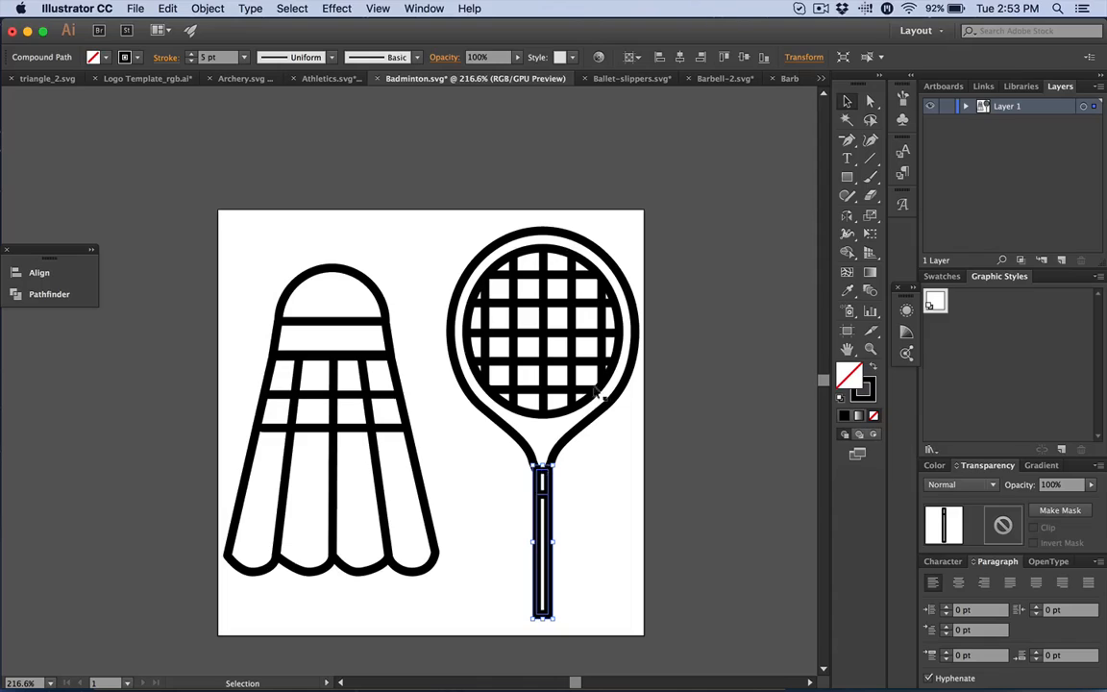
left_click(513, 524)
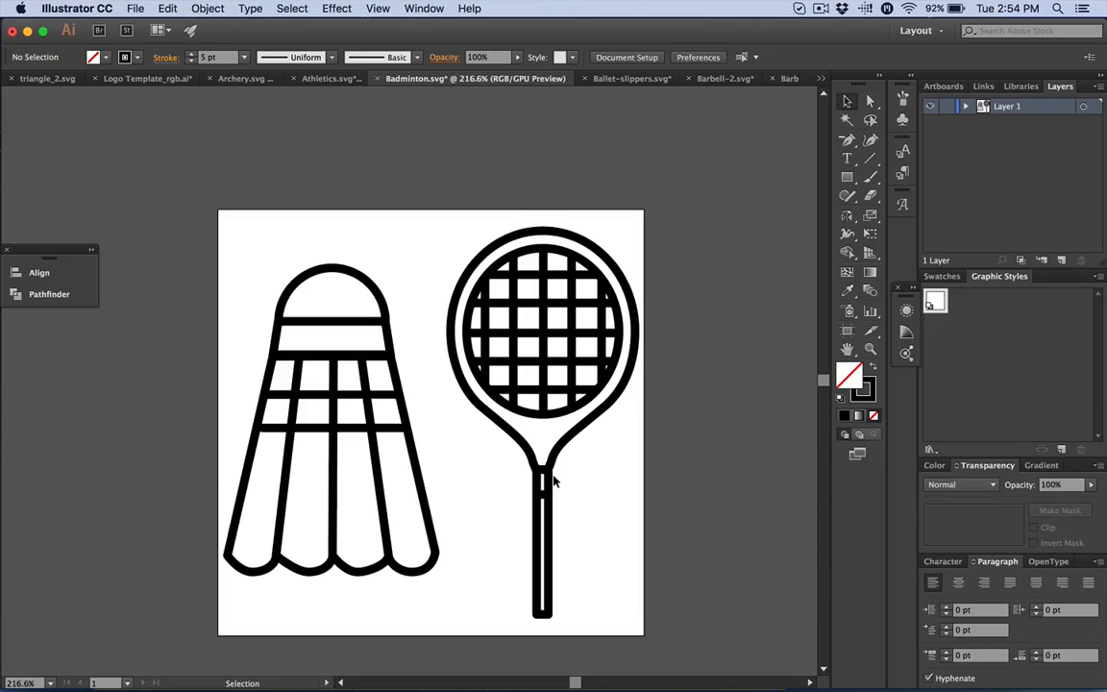
Save over Badminton.svg in the Sports folder as SVG 1.1 with Presentation Attributes, 2 decimal places and linked images.
key("super+shift+s")
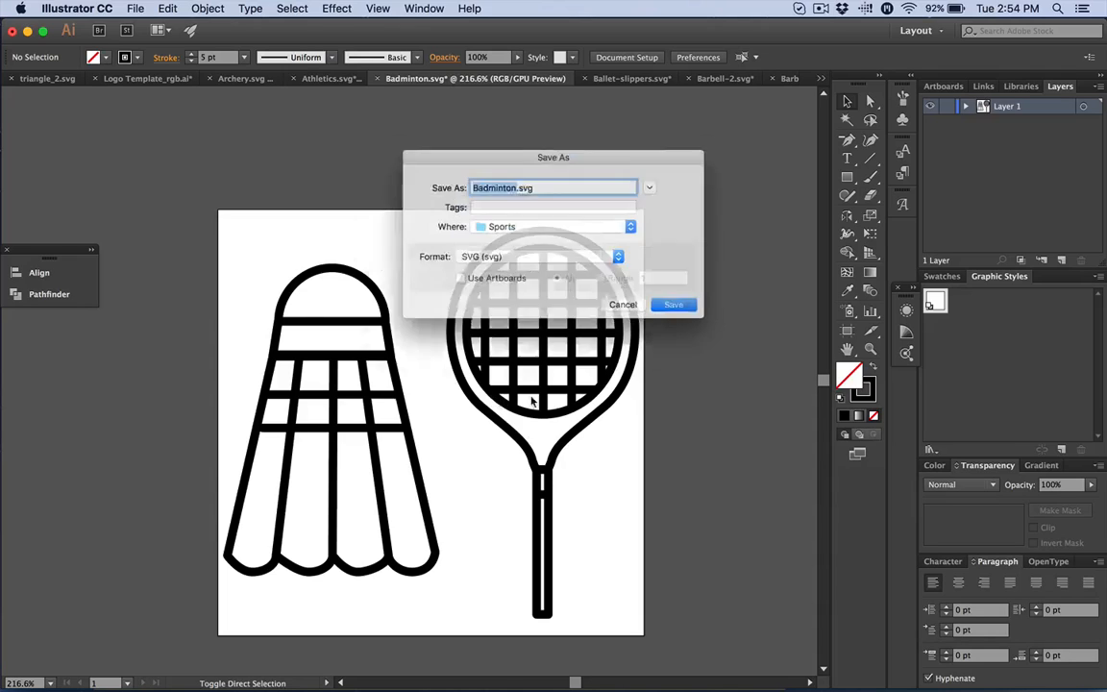
left_click(675, 315)
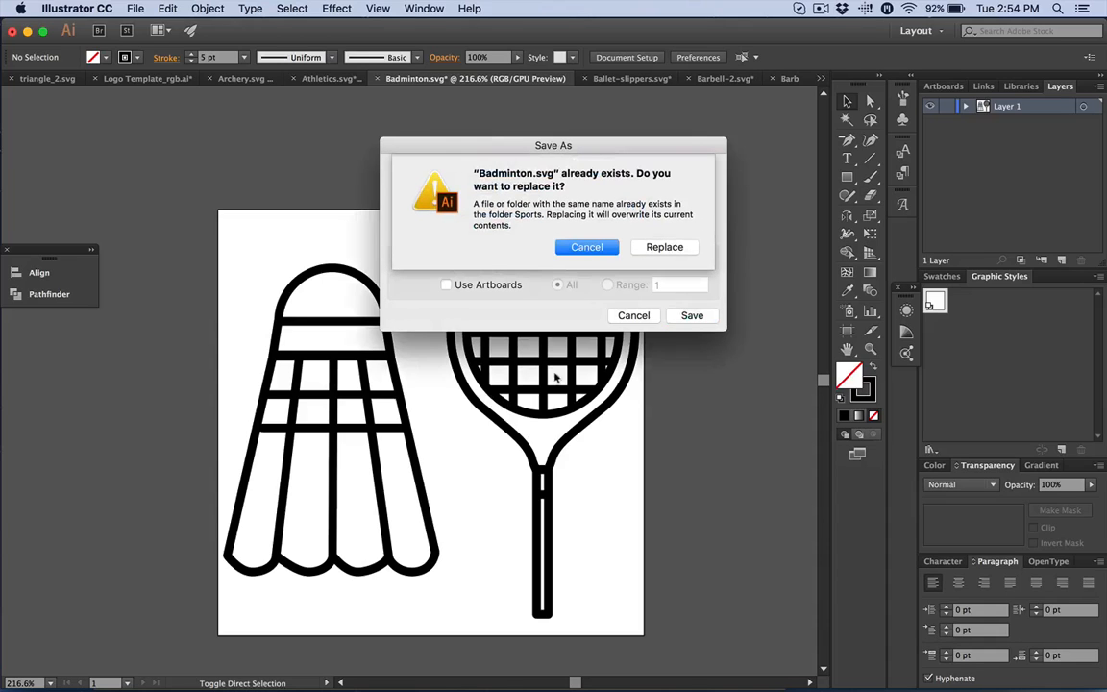
left_click(667, 249)
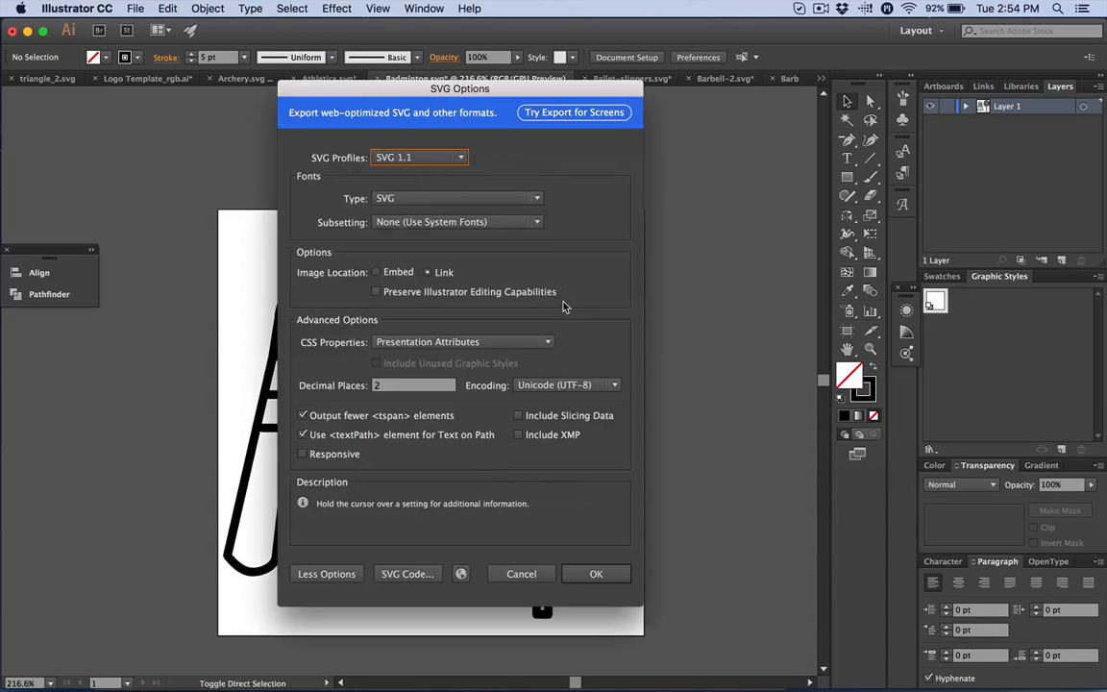
left_click(607, 578)
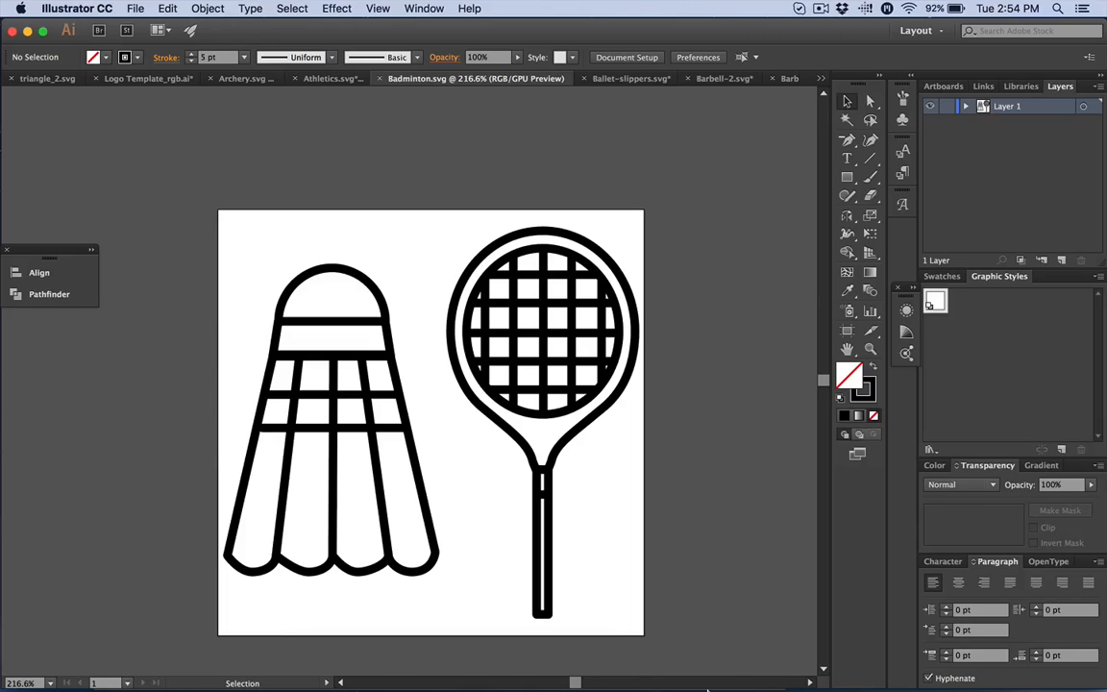
Switch to Groove Animator to view its stage and SVG library, and minimize its window.
mouse_move(791, 678)
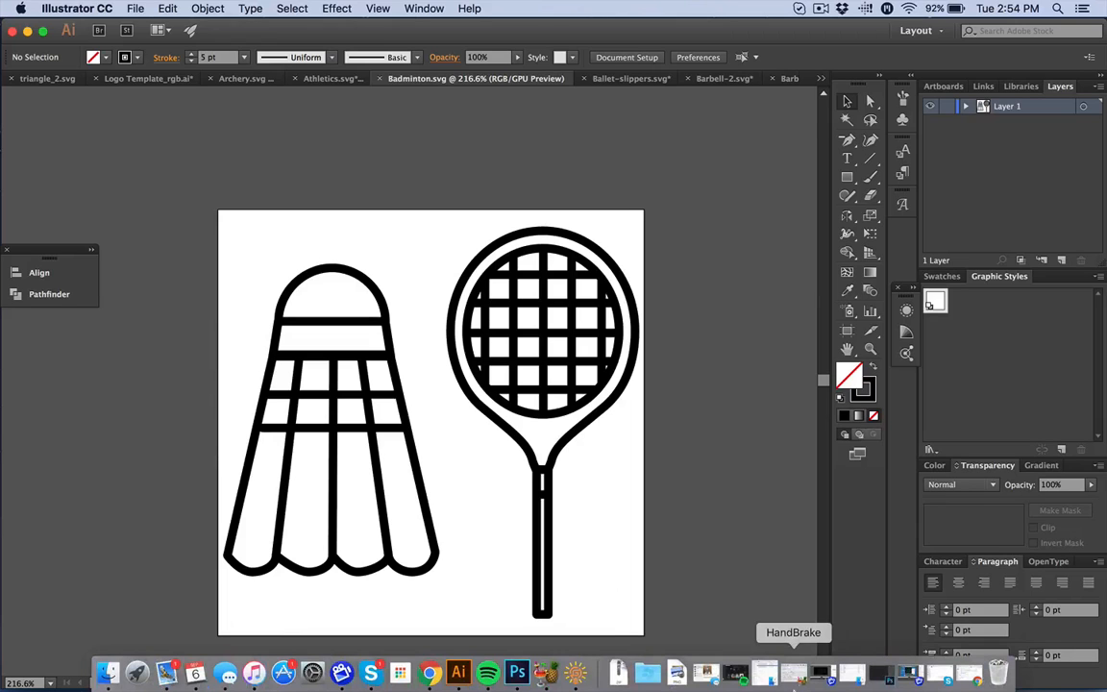
left_click(574, 674)
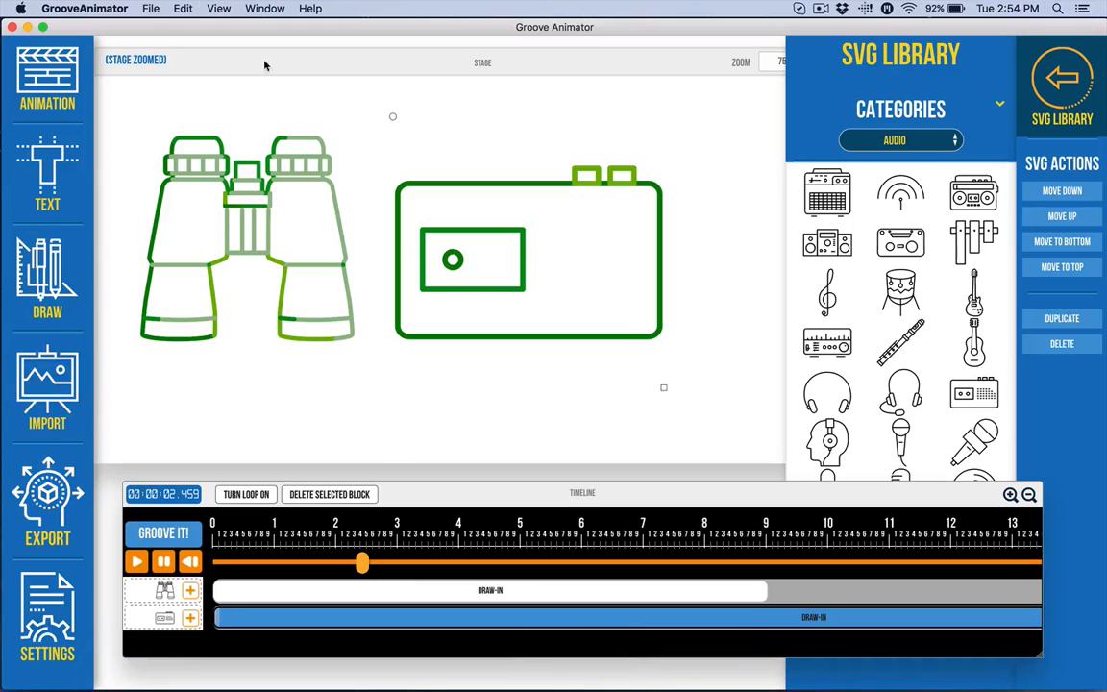
left_click(27, 27)
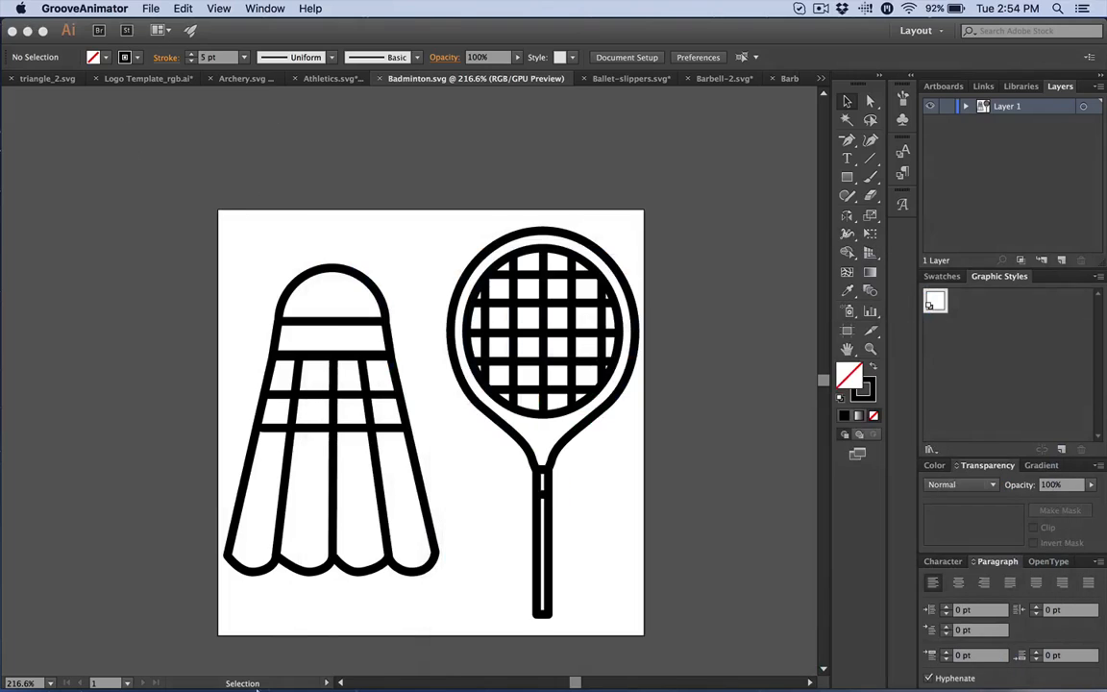
Switch to Finder, go to the Downloads folder and show the package contents of the GrooveAnimator 3 application.
mouse_move(531, 683)
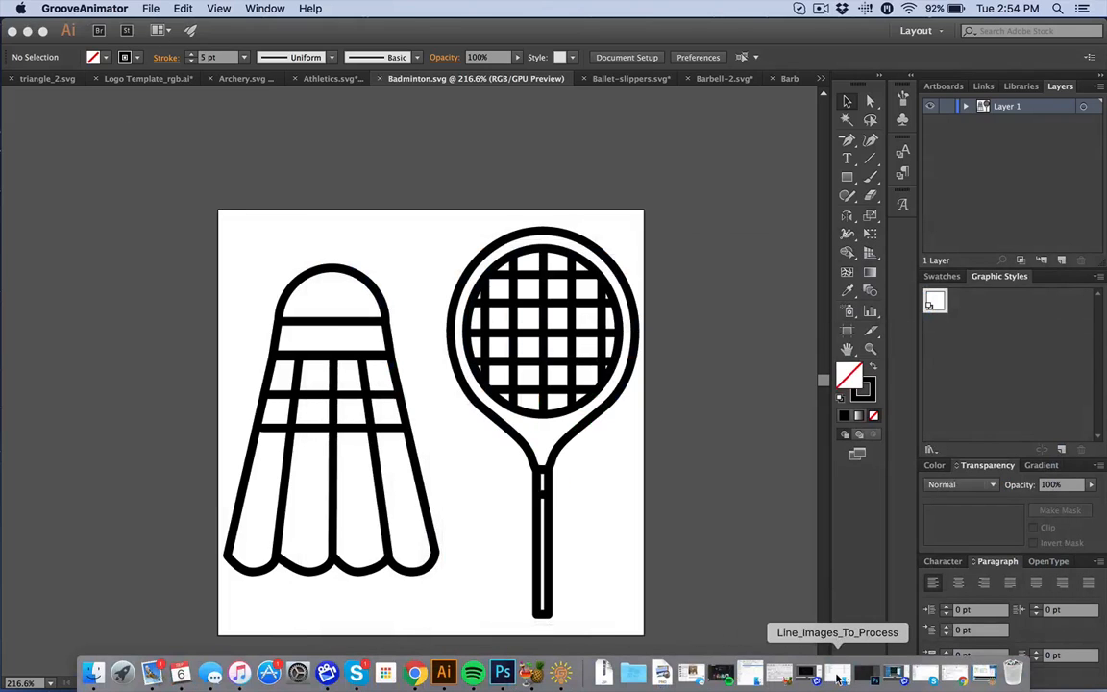
left_click(839, 679)
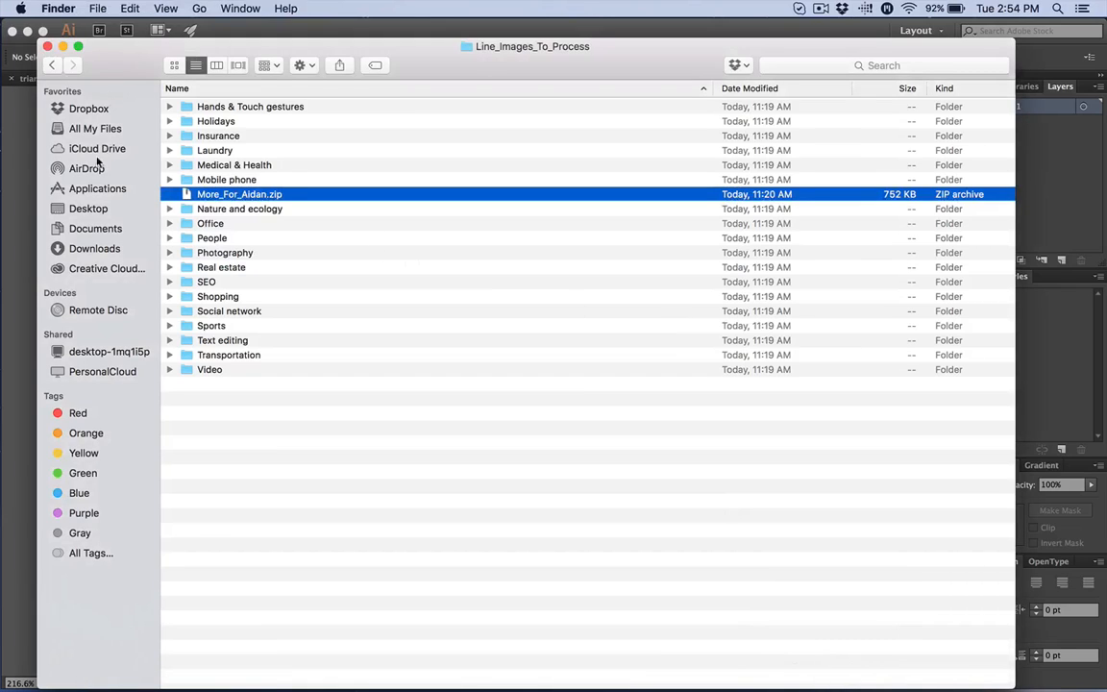
left_click(98, 229)
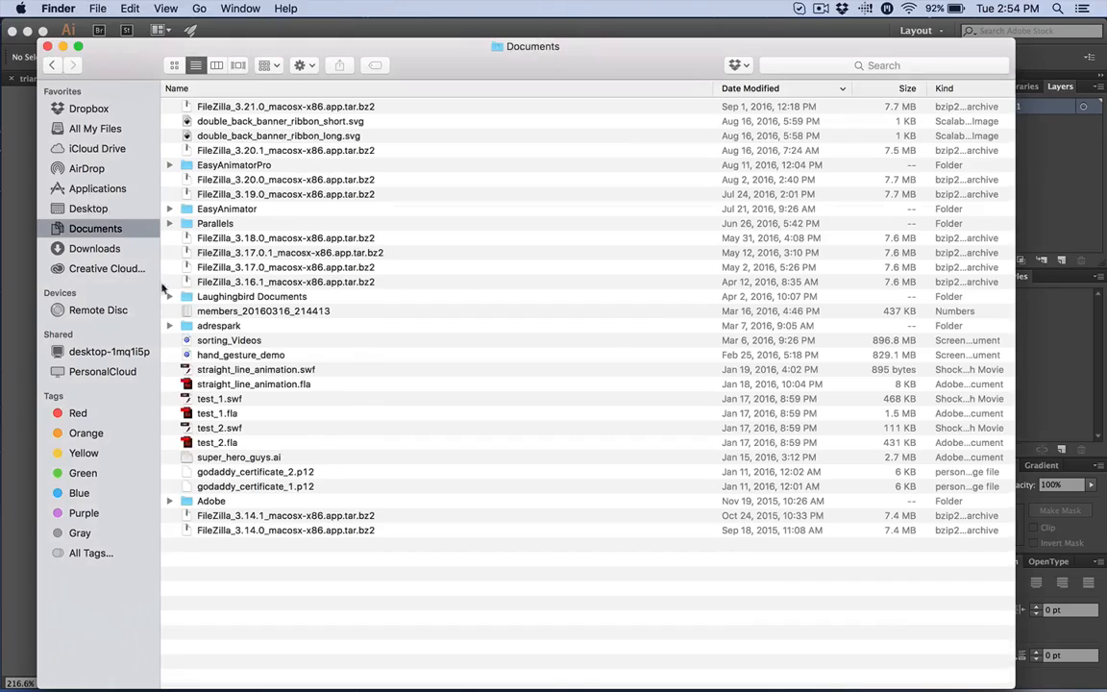
left_click(140, 250)
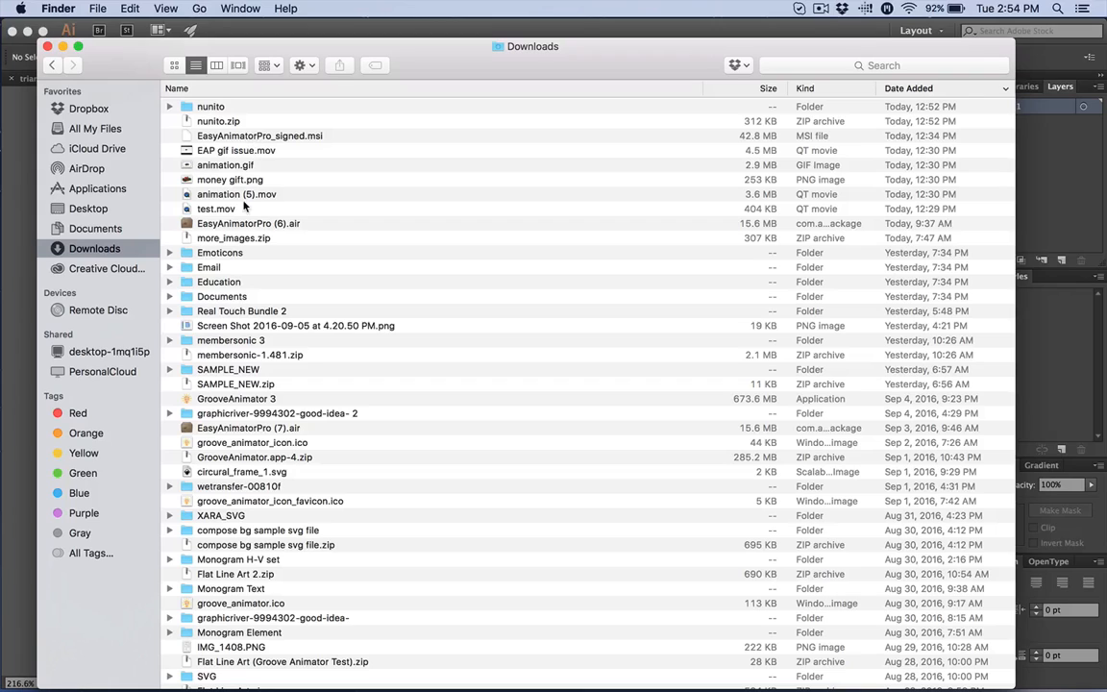
left_click(230, 399)
right_click(228, 402)
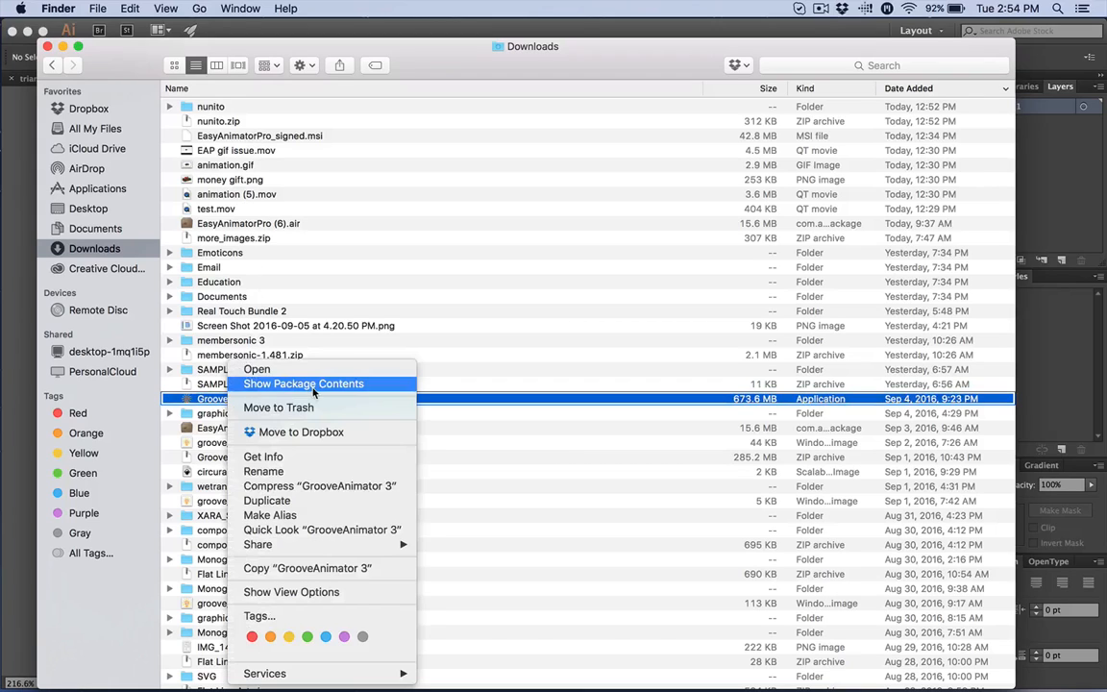
left_click(280, 347)
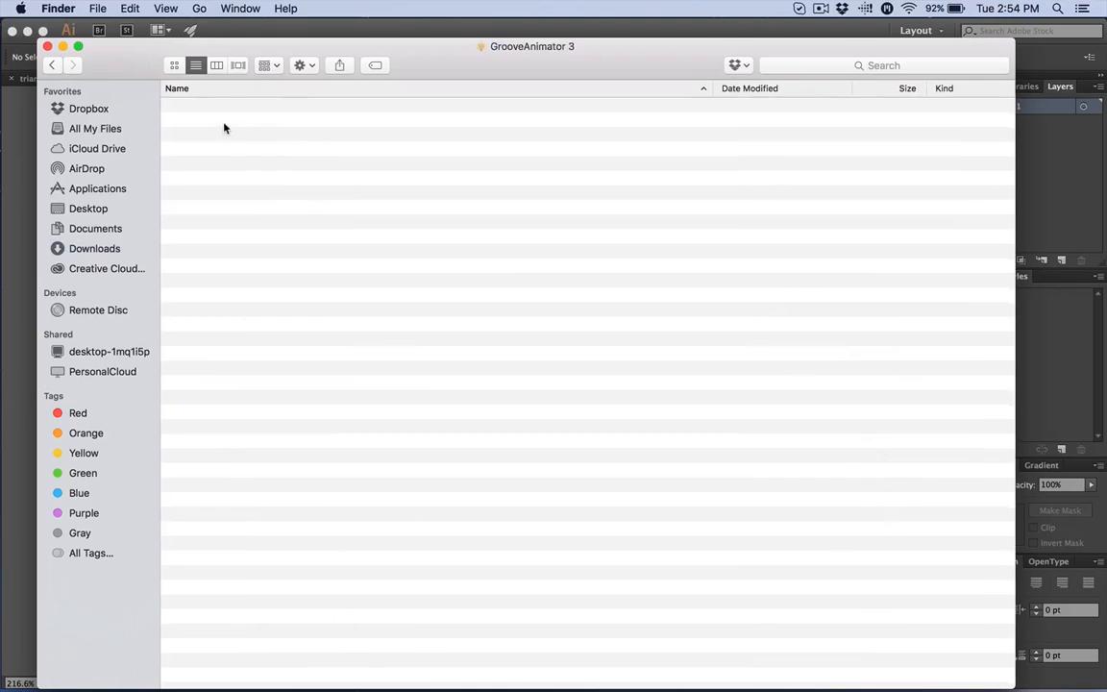
Open the package's svgs folder at Contents/Resources/app/assets/svgs.
double_click(197, 106)
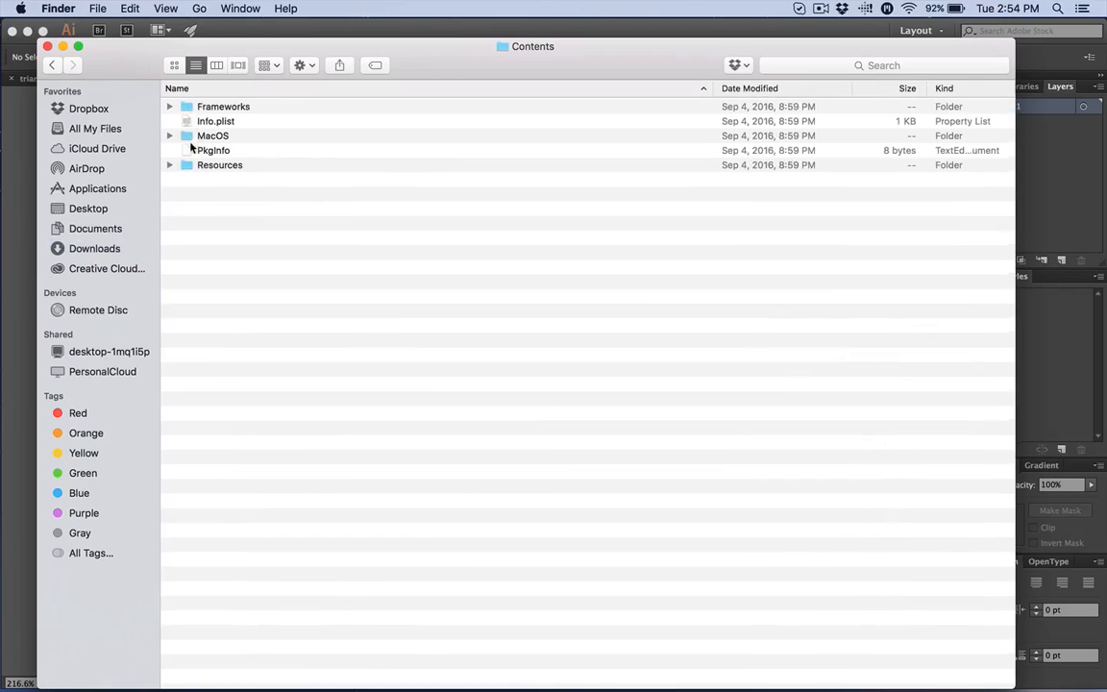
double_click(197, 164)
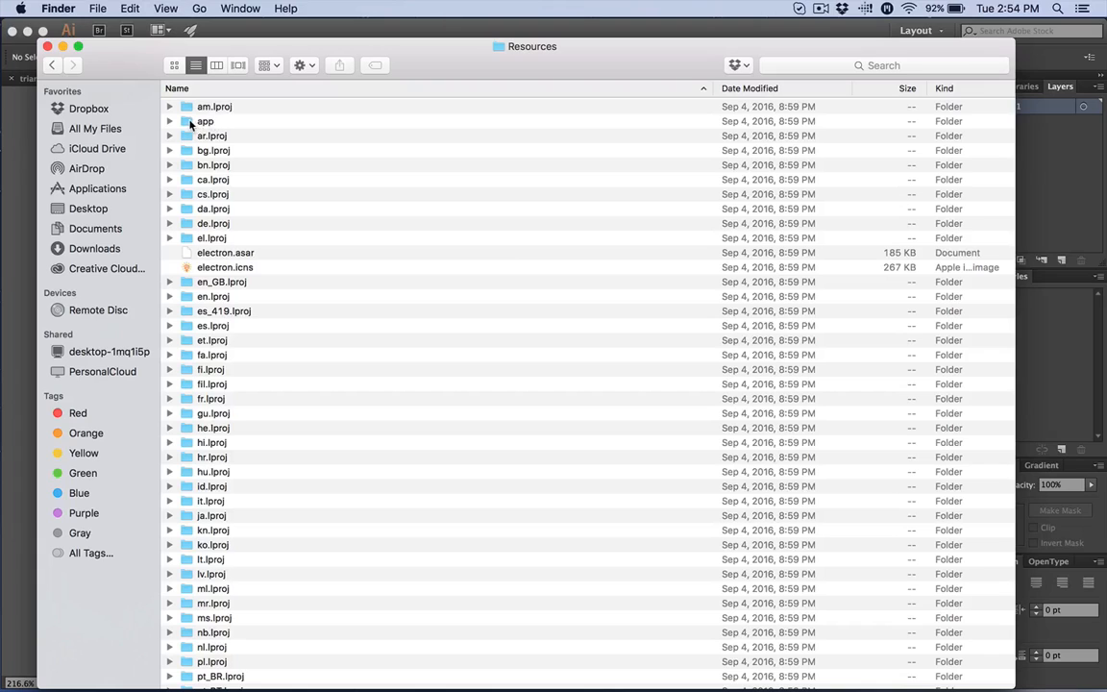
double_click(197, 121)
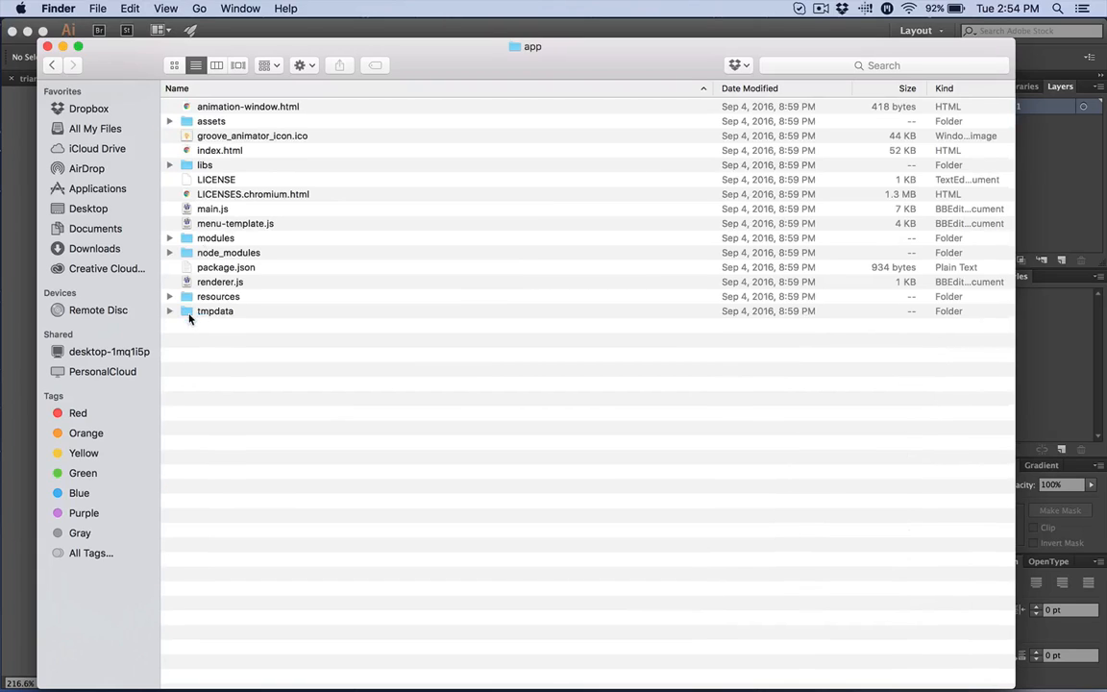
double_click(179, 120)
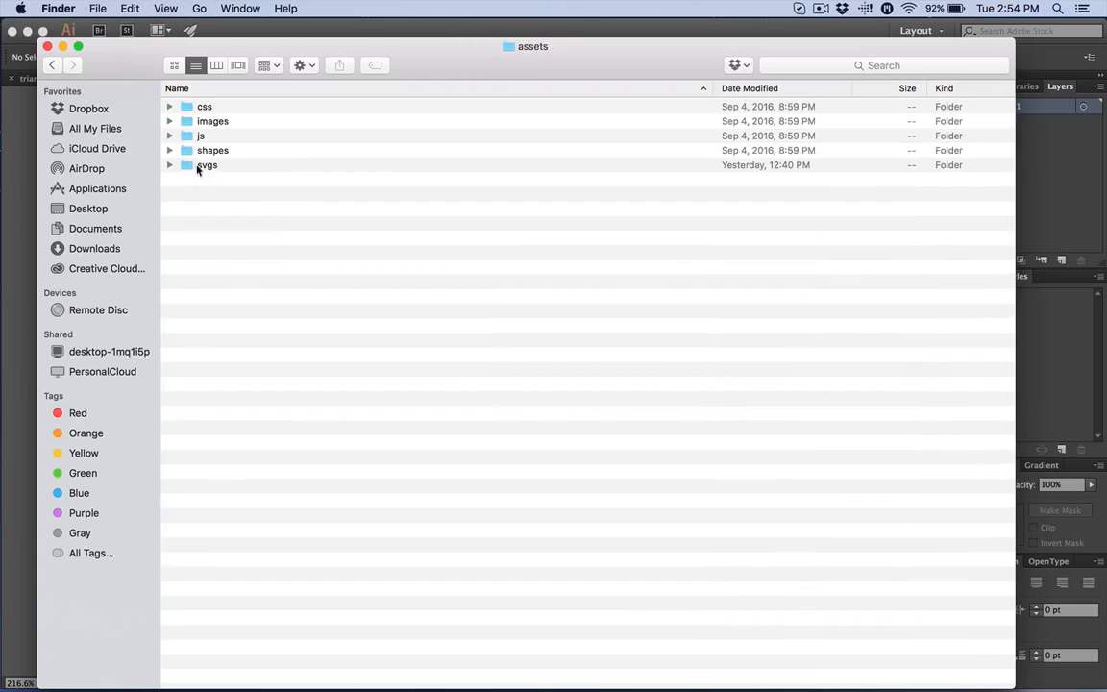
double_click(190, 169)
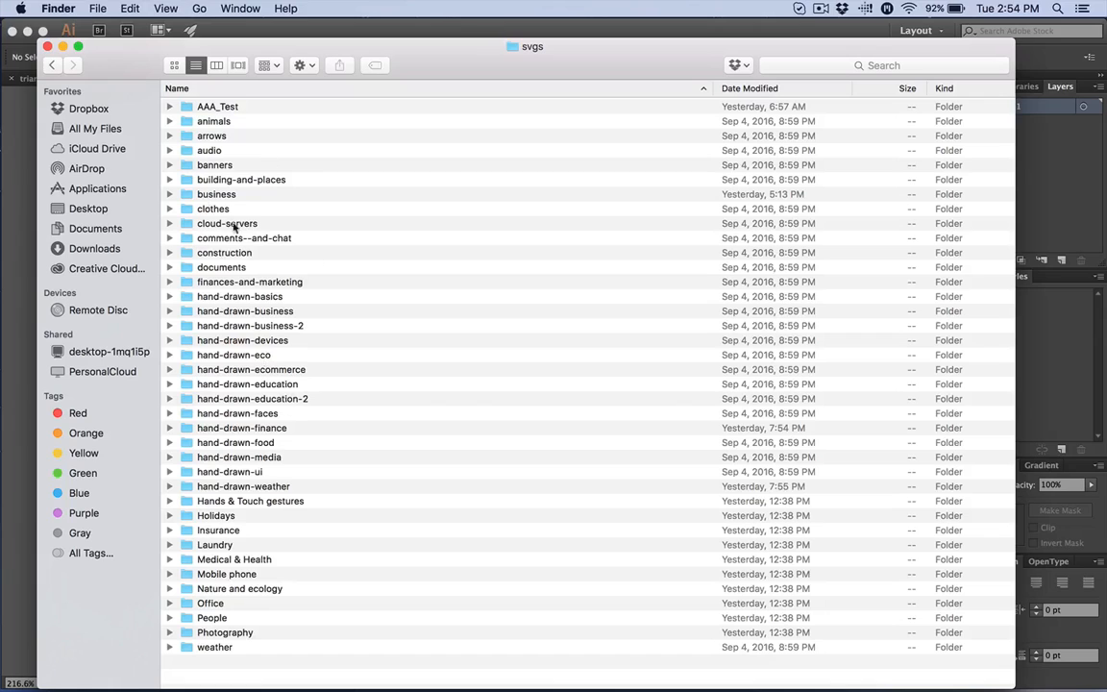
View the SVG files in the AAA_Test folder, return to the svgs category folders, and minimize the Finder window.
double_click(192, 109)
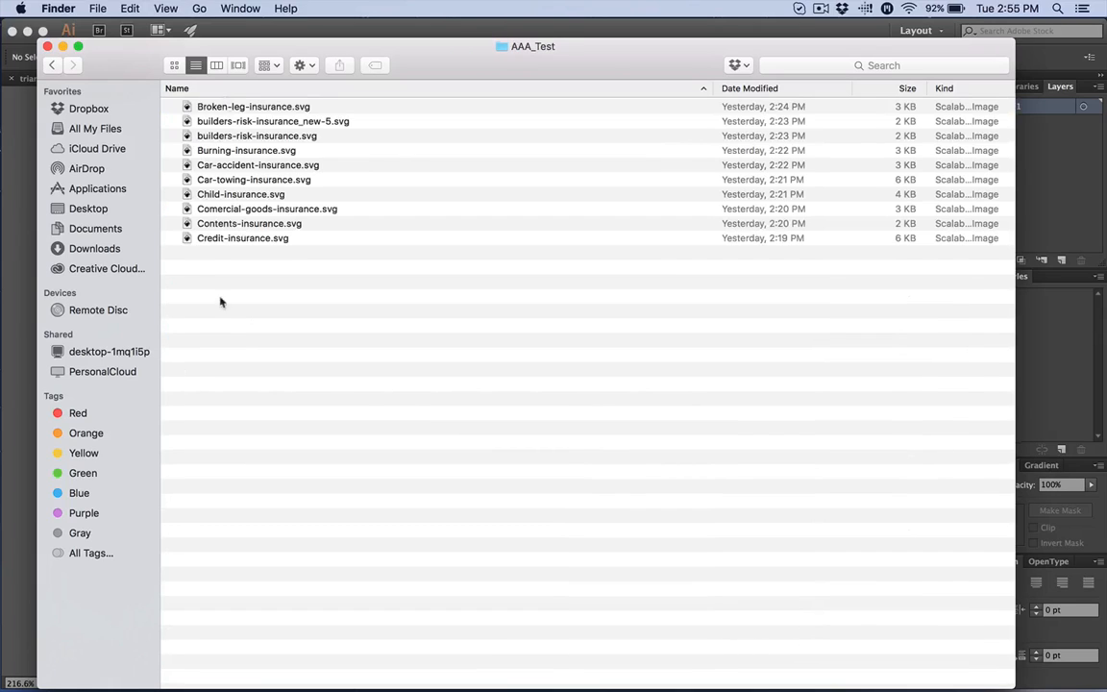
left_click(54, 66)
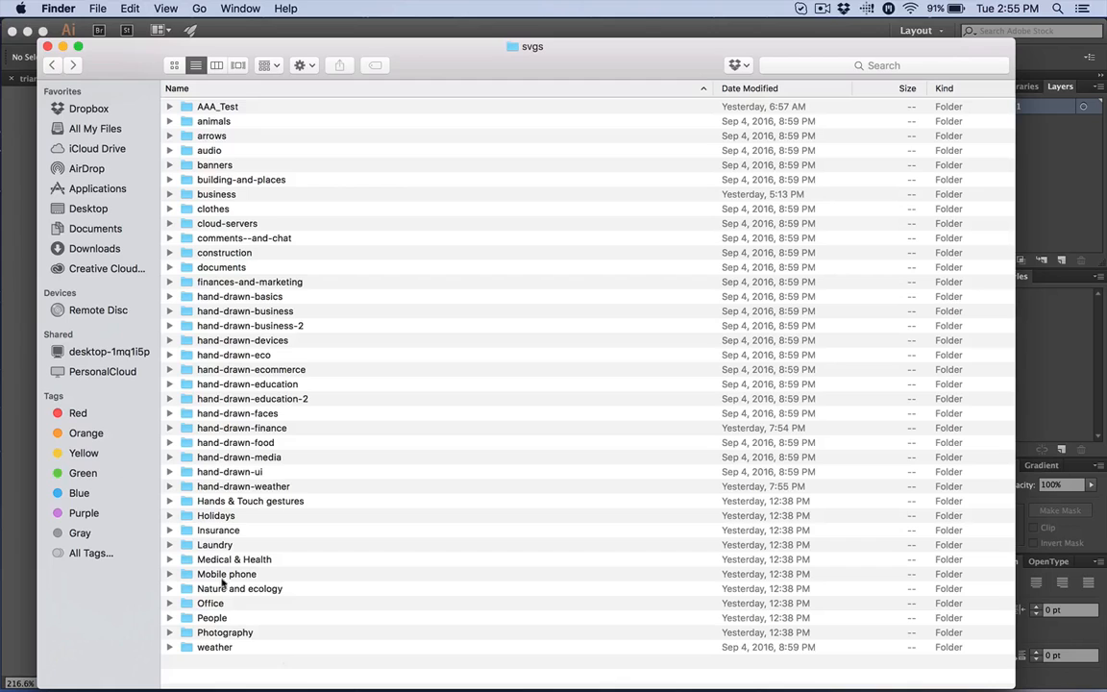
left_click(62, 47)
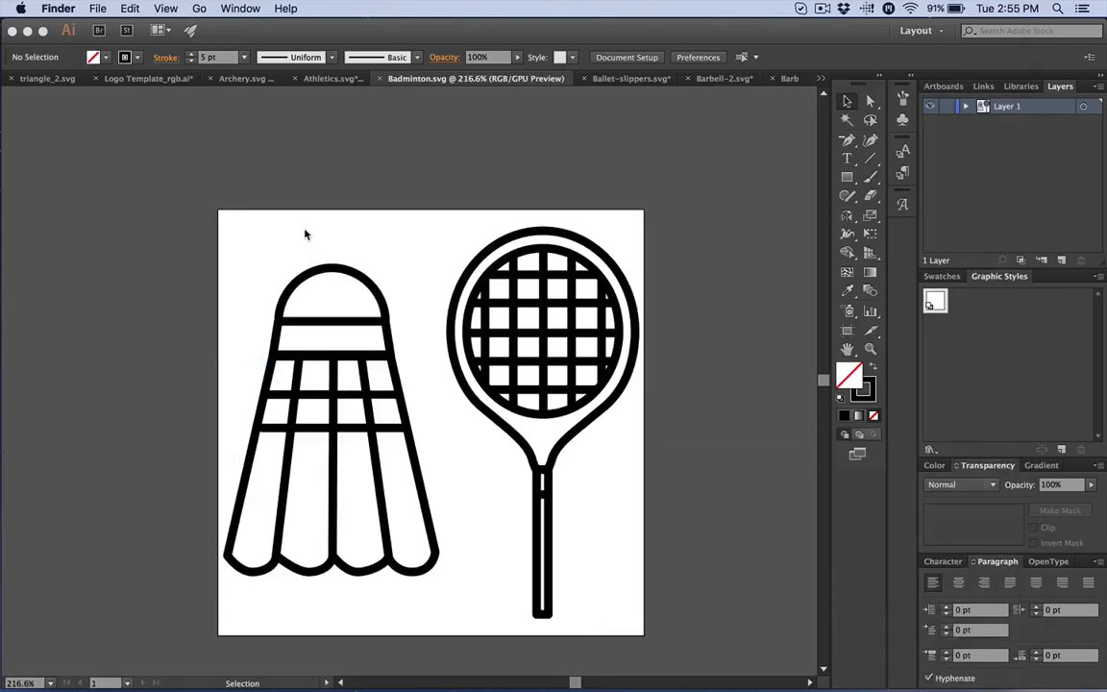